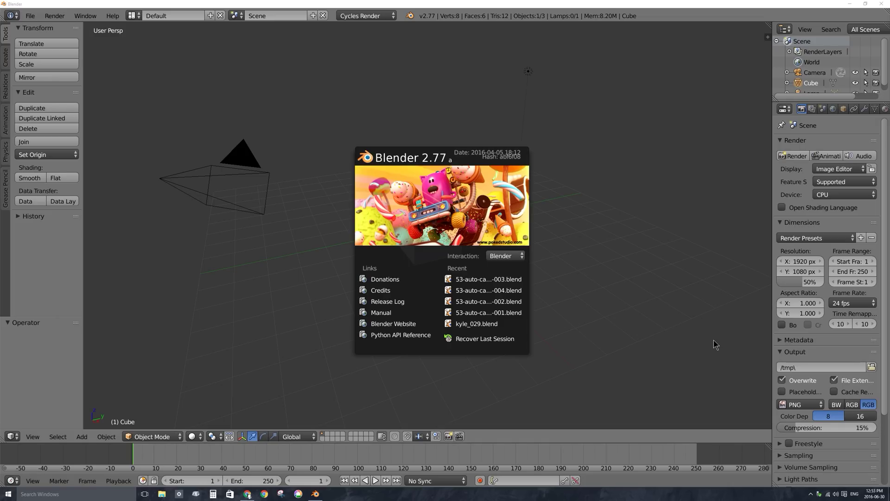
# Step: Dismiss the splash screen and delete the default cube
pyautogui.click(515, 208)
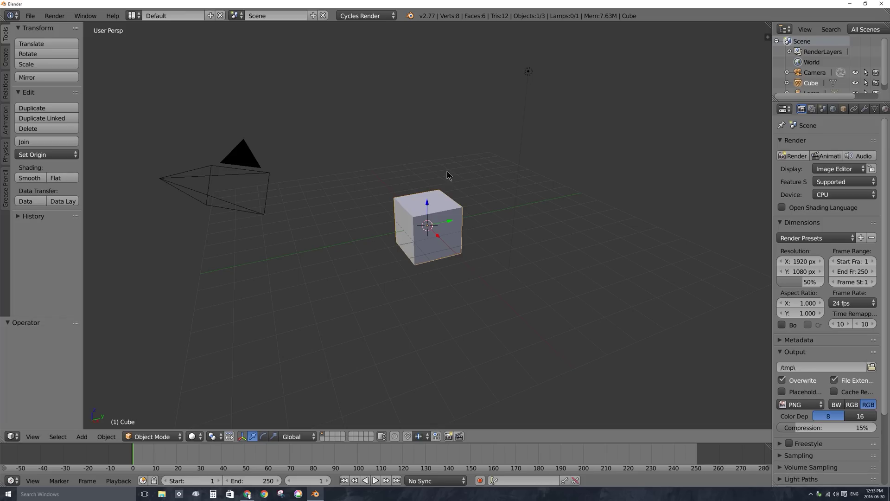
pyautogui.press('x')
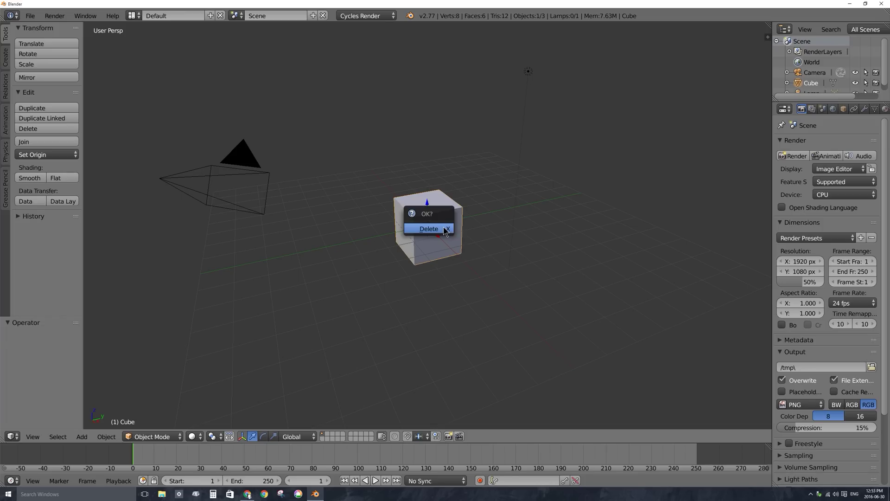
pyautogui.click(445, 231)
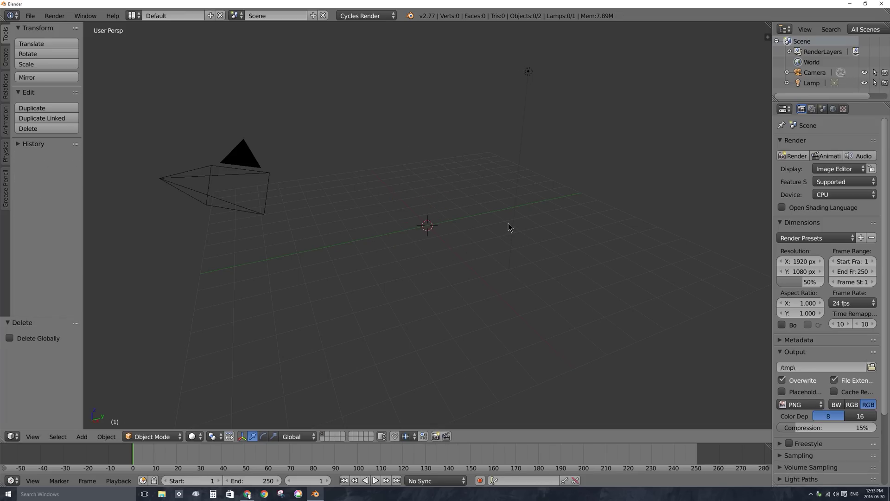
# Step: Add a Path curve at the scene origin
pyautogui.hotkey('shift', 'a')
pyautogui.moveTo(508, 227)
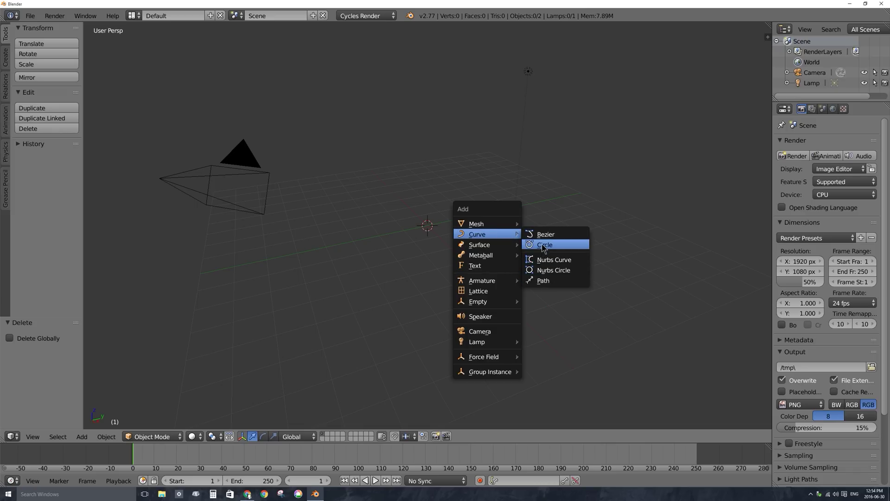
pyautogui.click(545, 281)
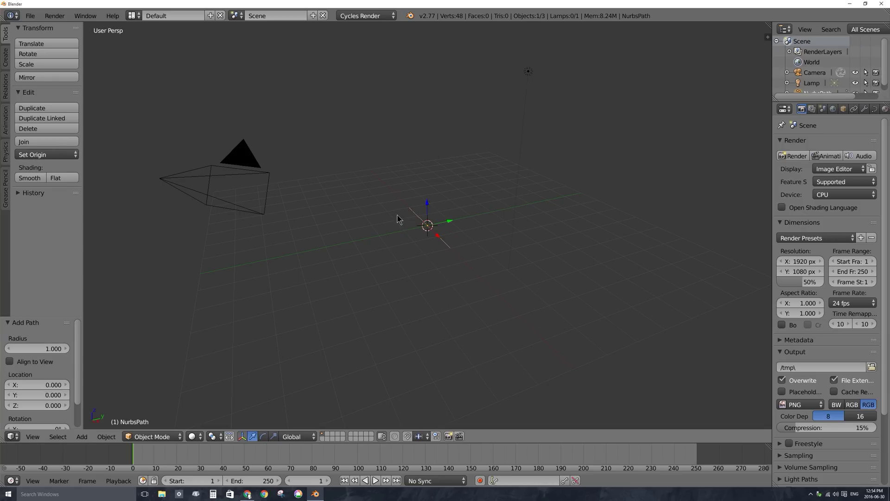
pyautogui.moveTo(516, 225); pyautogui.dragTo(444, 228, button='middle')
pyautogui.scroll(5, 447, 228)
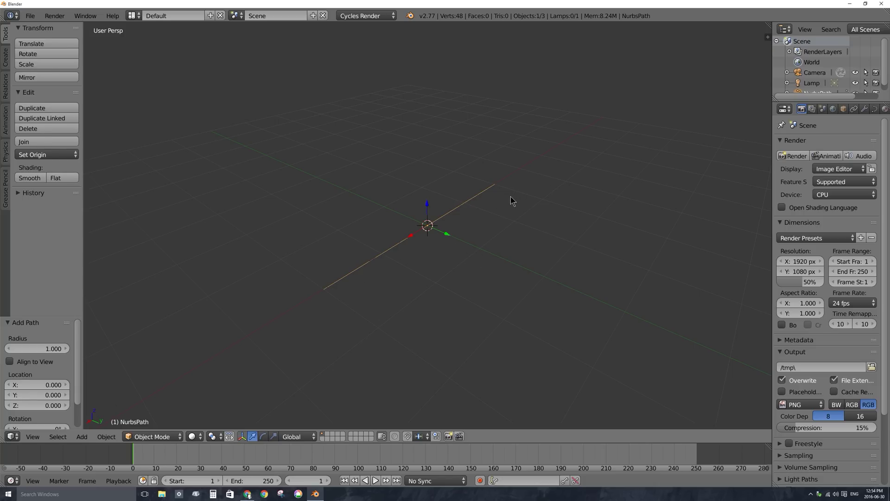
# Step: Enter Edit Mode on the path and select its control points one after another to identify them
pyautogui.press('Tab')
pyautogui.scroll(6, 398, 246)
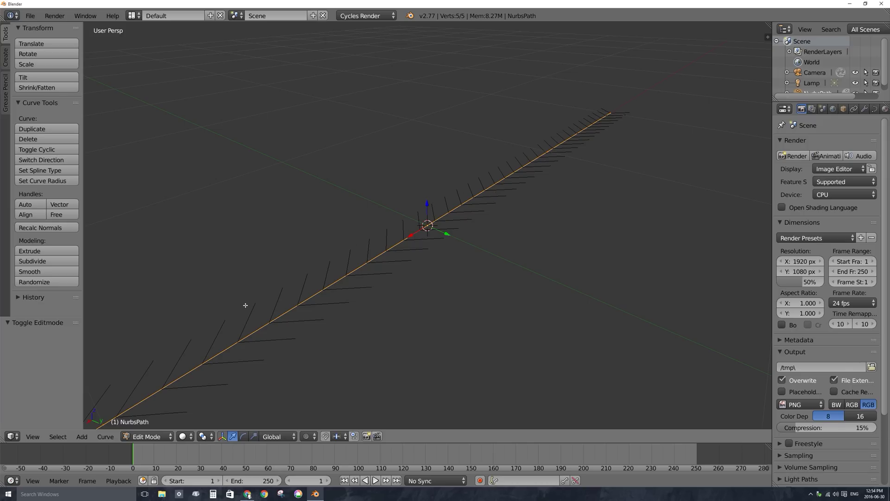
pyautogui.scroll(-5, 357, 216)
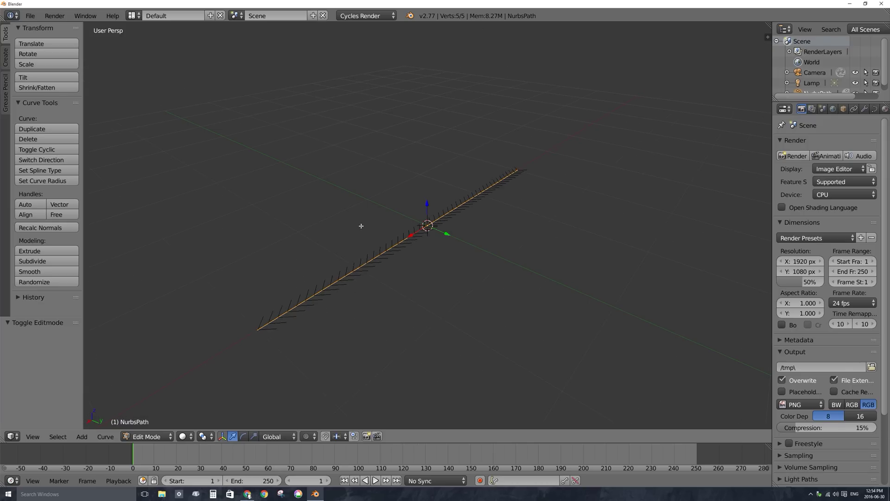
pyautogui.rightClick(297, 307)
pyautogui.rightClick(369, 258)
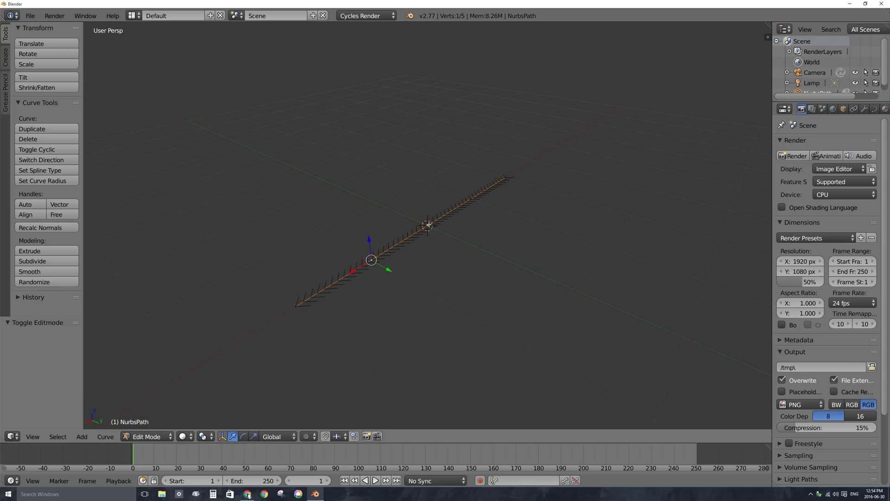
pyautogui.rightClick(427, 225)
pyautogui.rightClick(471, 199)
pyautogui.rightClick(507, 177)
pyautogui.rightClick(296, 306)
pyautogui.rightClick(374, 263)
# Step: Raise the path's middle control point about 1.2 units in Z, shifting it slightly in X and Y
pyautogui.rightClick(427, 225)
pyautogui.press('g')
pyautogui.click(433, 150)
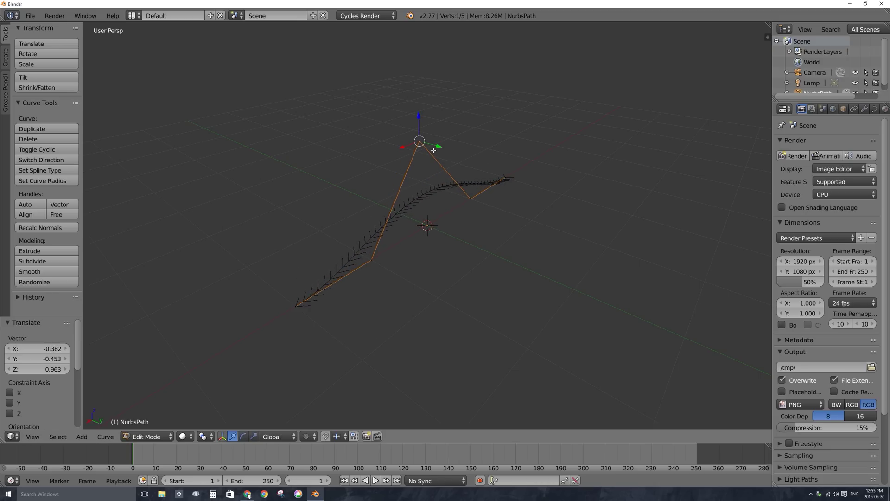
pyautogui.rightClick(470, 198)
pyautogui.rightClick(418, 143)
pyautogui.press('g')
pyautogui.click(440, 118)
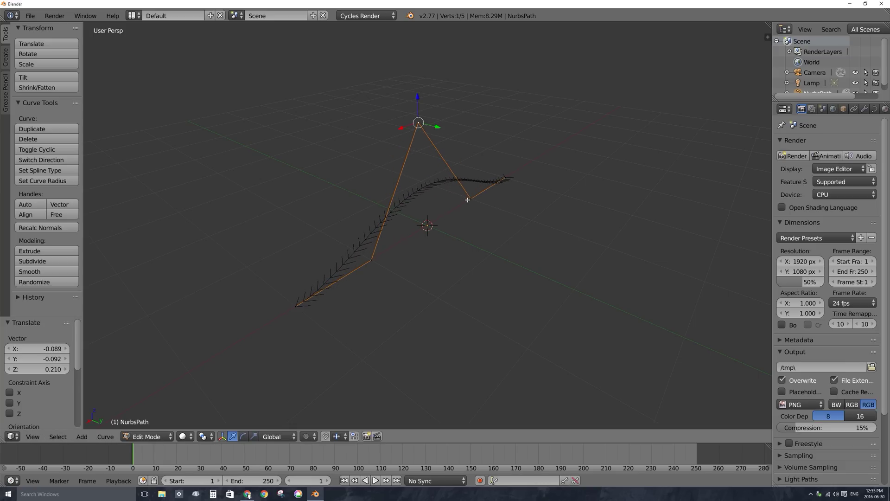
# Step: Lower the fourth control point about 1 unit in Z with a slight sideways shift, and return to Object Mode
pyautogui.rightClick(469, 198)
pyautogui.press('g')
pyautogui.click(492, 249)
pyautogui.press('g')
pyautogui.press('y')
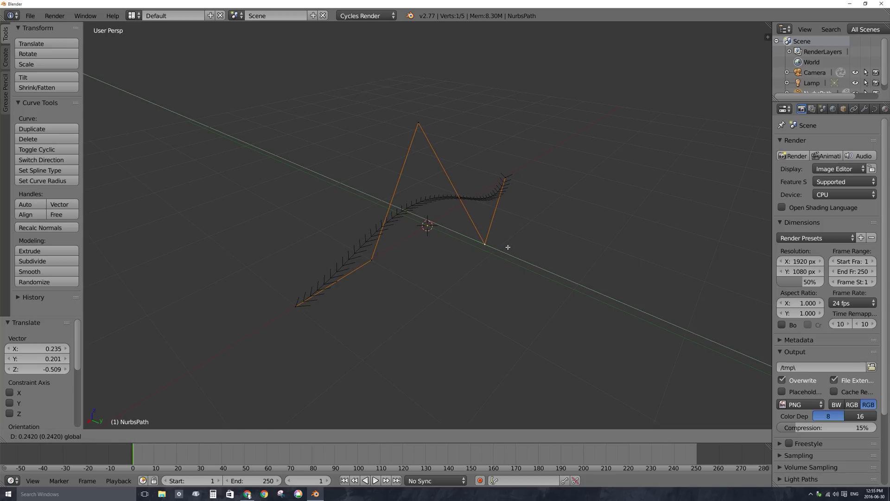
pyautogui.click(486, 227)
pyautogui.press('g')
pyautogui.press('z')
pyautogui.click(424, 234)
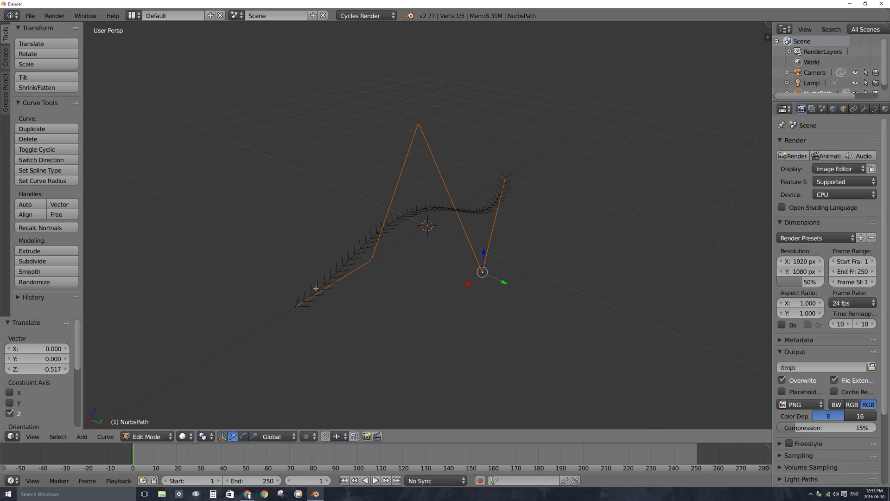
pyautogui.press('Tab')
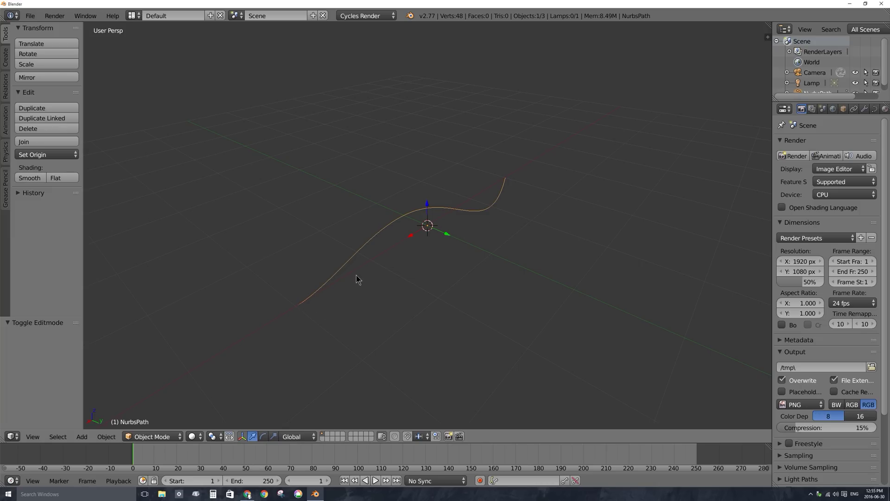
# Step: In Edit Mode, raise the middle control point about 0.57 along Z and nudge it by about 0.2
pyautogui.press('Tab')
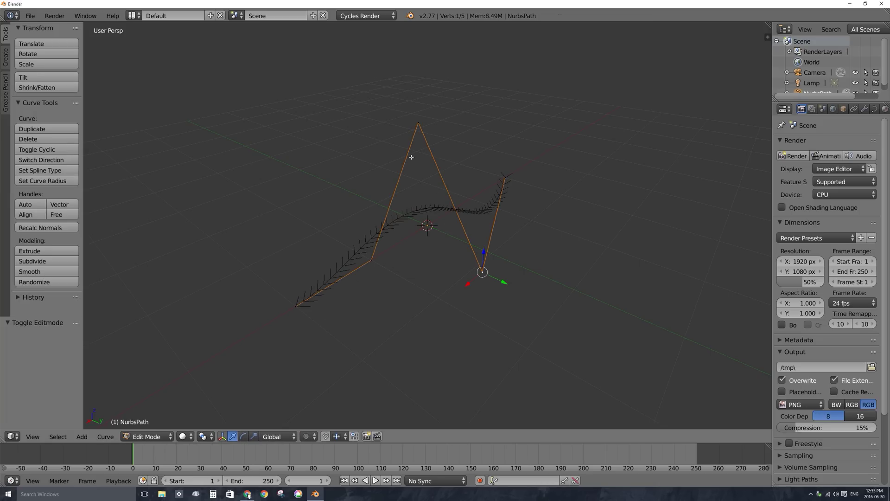
pyautogui.rightClick(419, 124)
pyautogui.rightClick(481, 278)
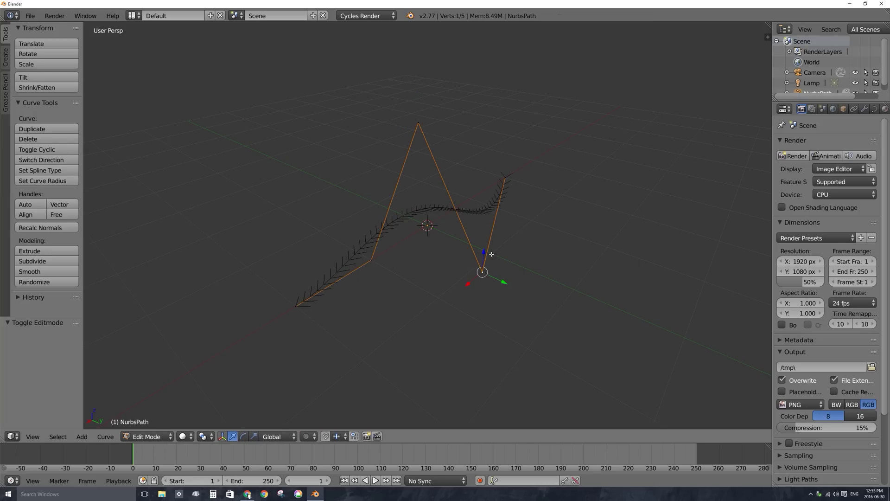
pyautogui.rightClick(503, 184)
pyautogui.rightClick(419, 123)
pyautogui.press('g')
pyautogui.press('z')
pyautogui.click(417, 46)
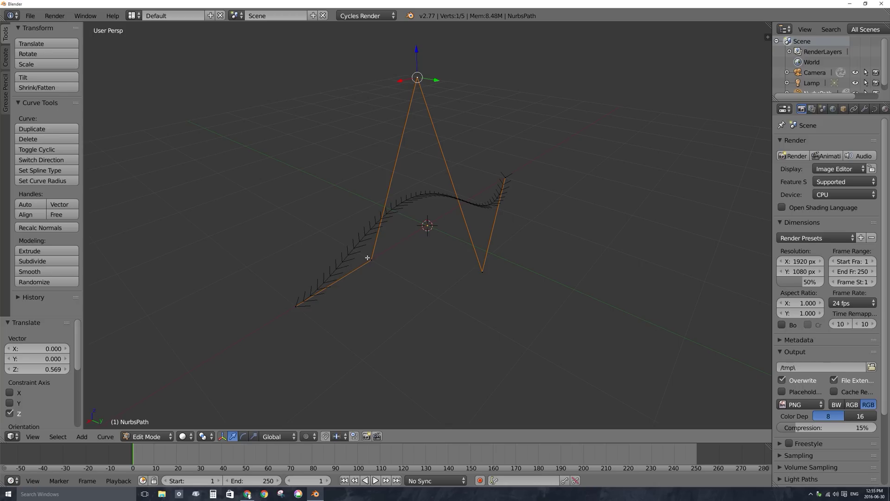
pyautogui.press('g')
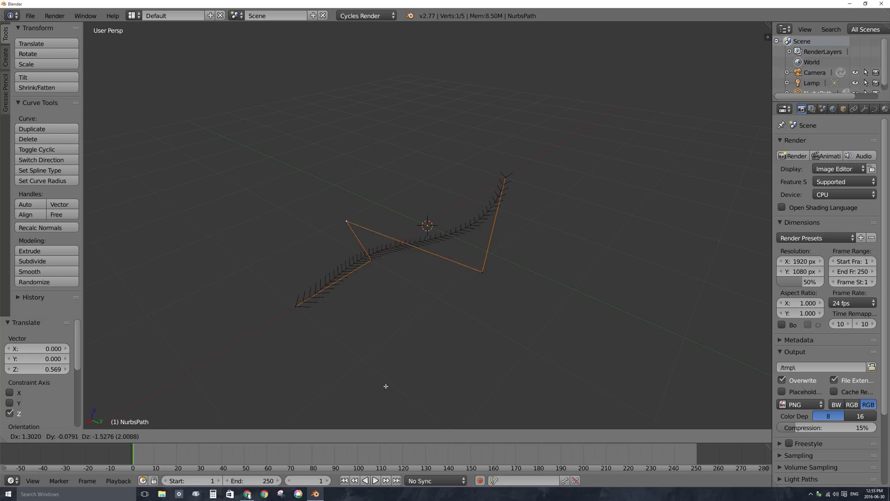
pyautogui.click(395, 166)
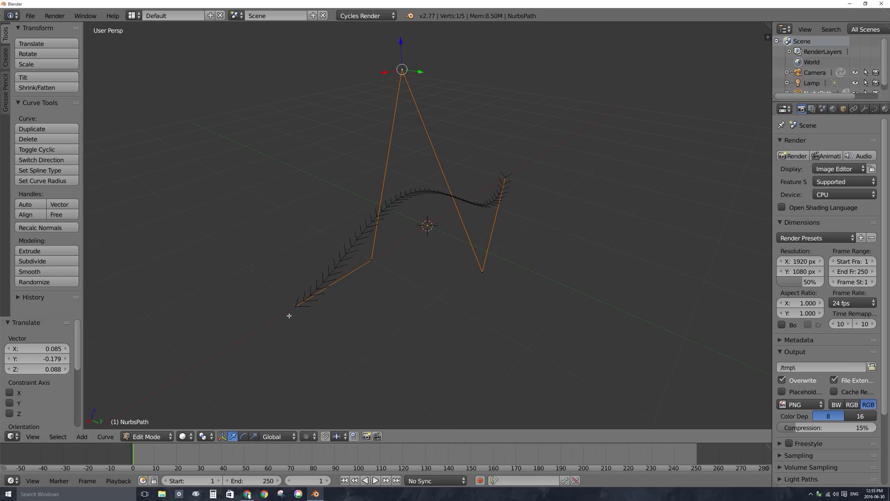
pyautogui.hotkey('ctrl', 'z')
pyautogui.hotkey('ctrl', 'z')
pyautogui.hotkey('ctrl', 'z')
# Step: Scale the whole path up uniformly in Object Mode
pyautogui.press('Tab')
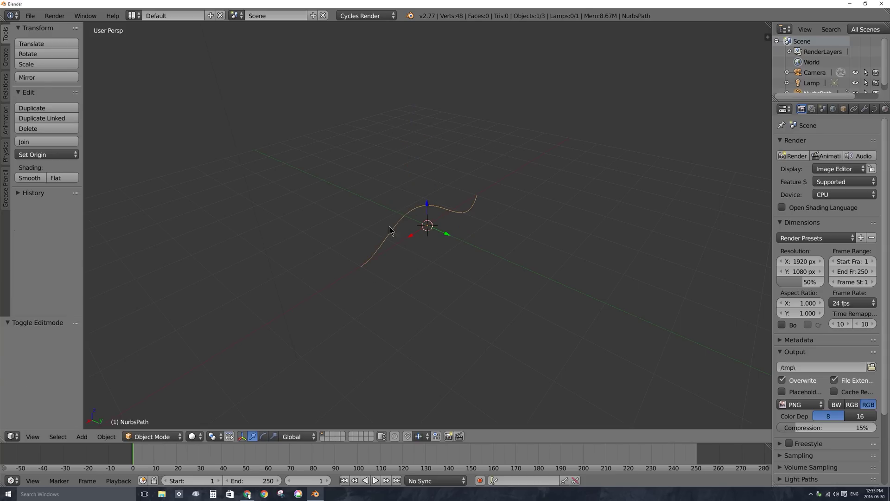
pyautogui.press('s')
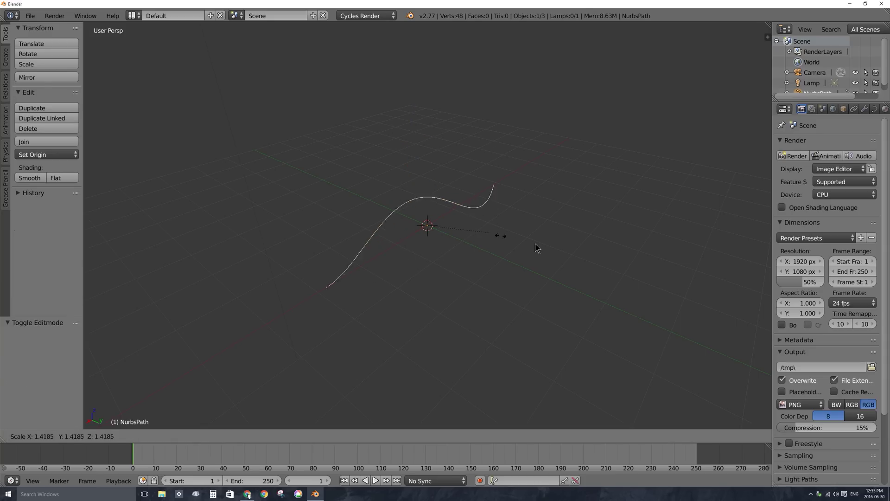
pyautogui.click(514, 262)
# Step: In Edit Mode, move the first control point outward by about 1.46, -0.98, -0.75 and raise the second about 0.57 in Z
pyautogui.press('Tab')
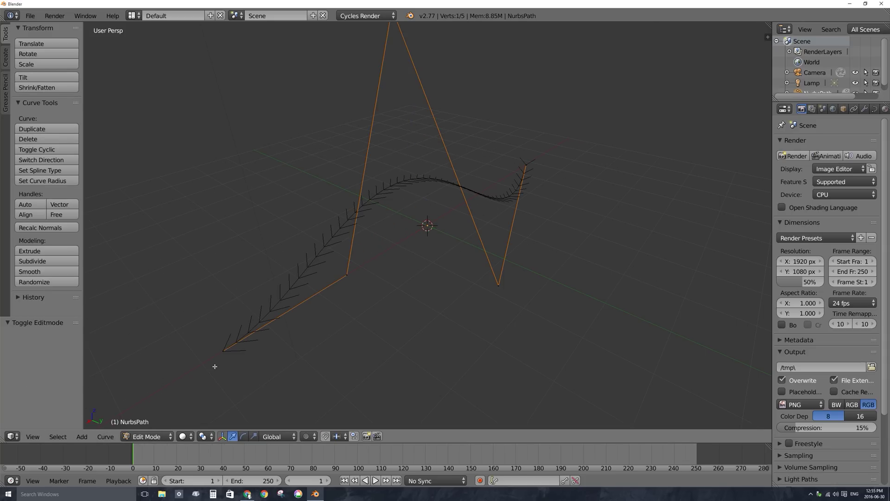
pyautogui.rightClick(222, 351)
pyautogui.scroll(-2, 348, 313)
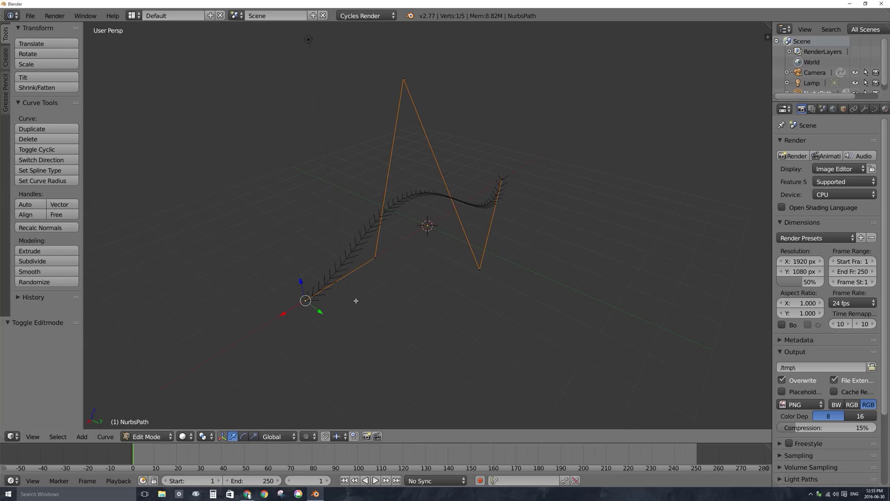
pyautogui.press('g')
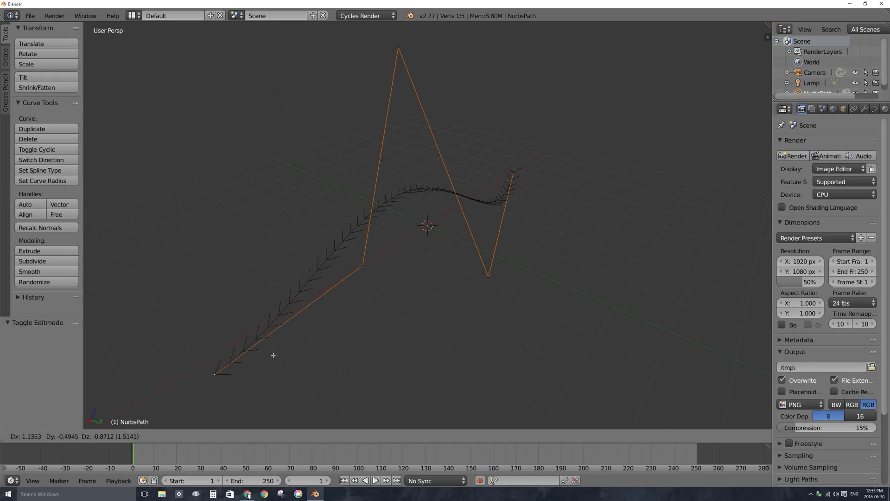
pyautogui.click(263, 347)
pyautogui.rightClick(362, 266)
pyautogui.press('g')
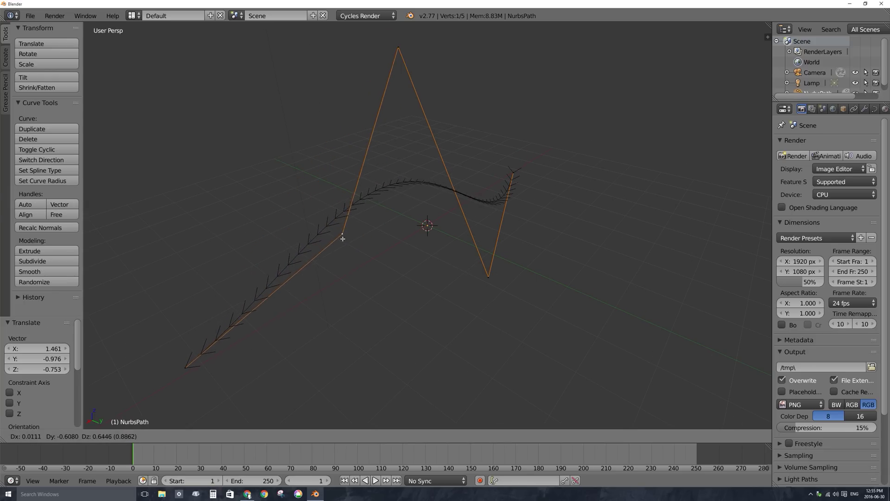
pyautogui.click(346, 237)
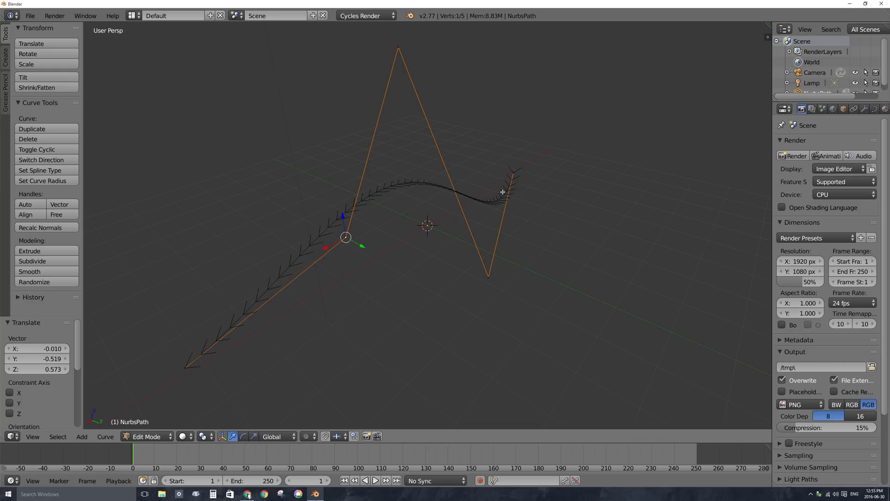
# Step: Extrude four new control points from the path's far end so the curve sweeps around and back
pyautogui.rightClick(515, 175)
pyautogui.press('e')
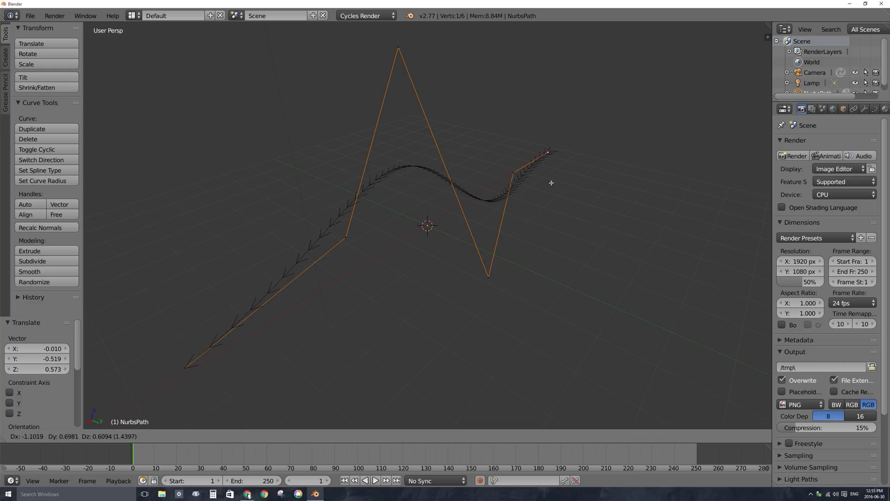
pyautogui.click(588, 171)
pyautogui.press('e')
pyautogui.click(691, 236)
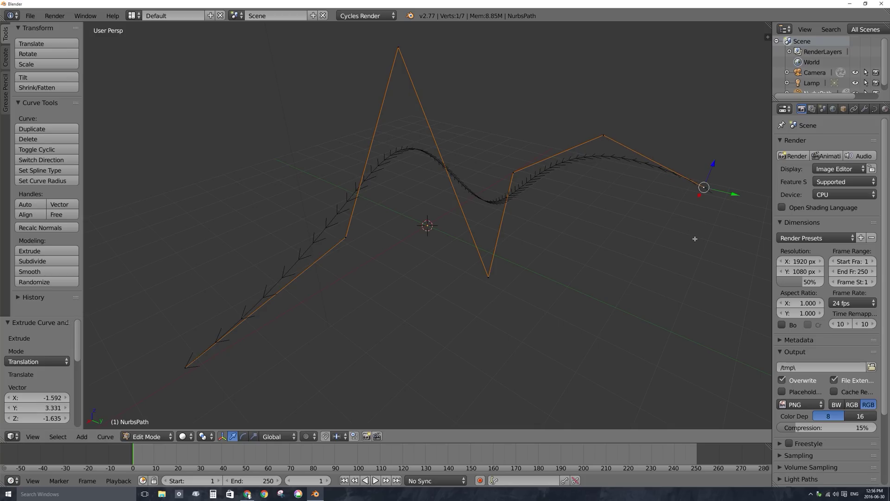
pyautogui.press('e')
pyautogui.click(678, 333)
pyautogui.moveTo(677, 333); pyautogui.dragTo(625, 269, button='middle')
pyautogui.press('e')
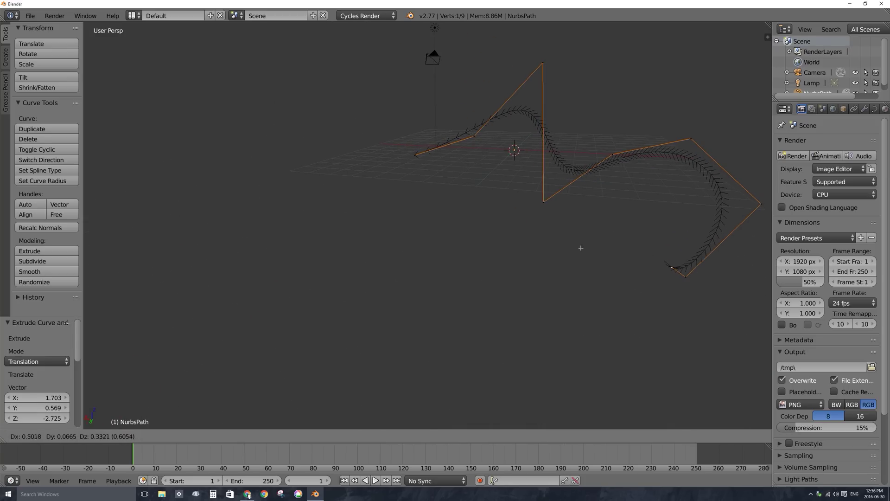
pyautogui.click(523, 244)
pyautogui.moveTo(522, 244); pyautogui.dragTo(542, 260, button='middle')
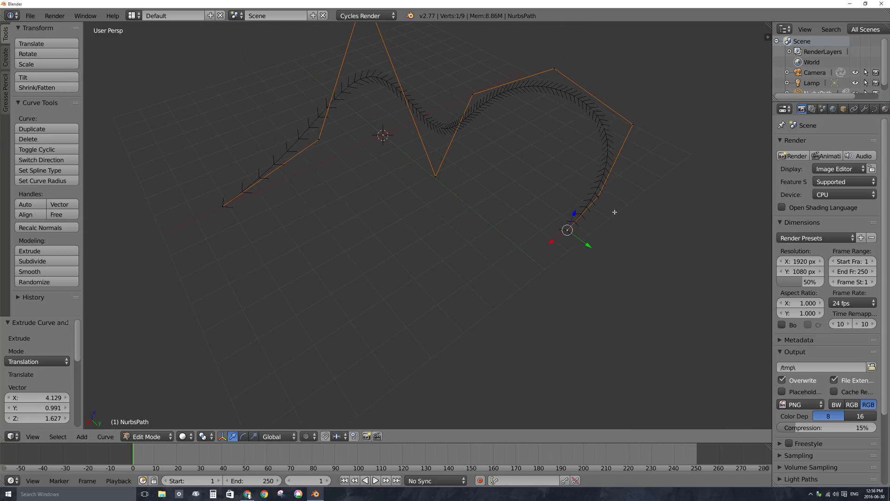
# Step: Subdivide the segment between the fourth and fifth control points with one cut
pyautogui.rightClick(435, 176)
pyautogui.keyDown('shift'); pyautogui.rightClick(472, 95); pyautogui.keyUp('shift')
pyautogui.moveTo(511, 98); pyautogui.dragTo(466, 161, button='middle')
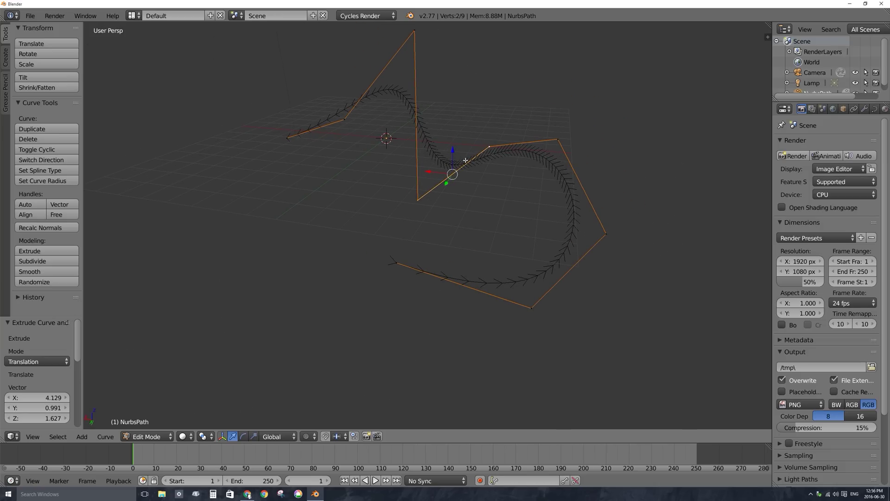
pyautogui.press('w')
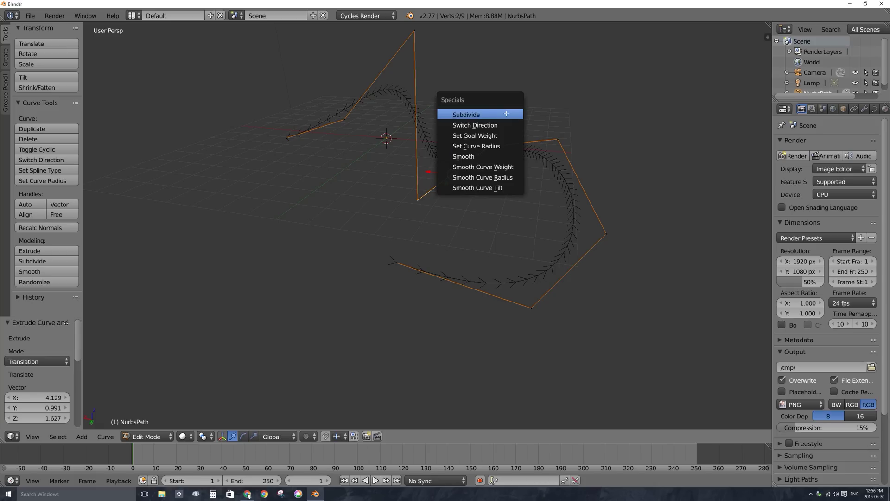
pyautogui.press('Escape')
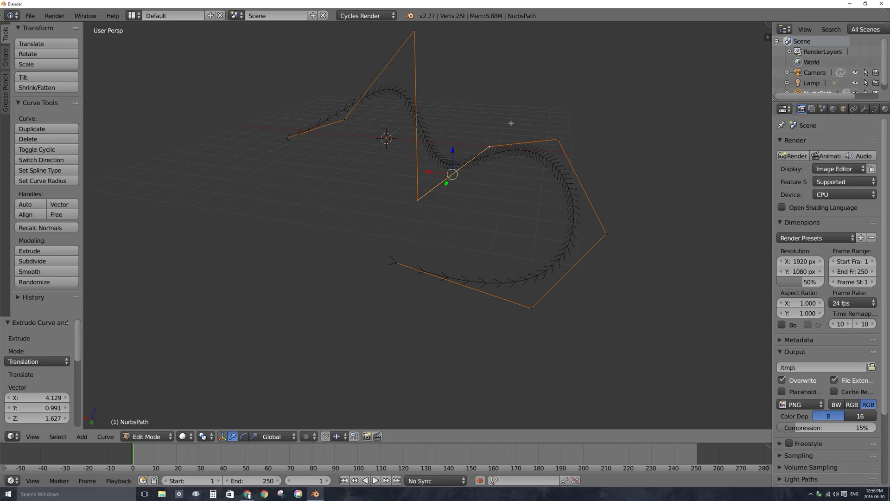
pyautogui.press('w')
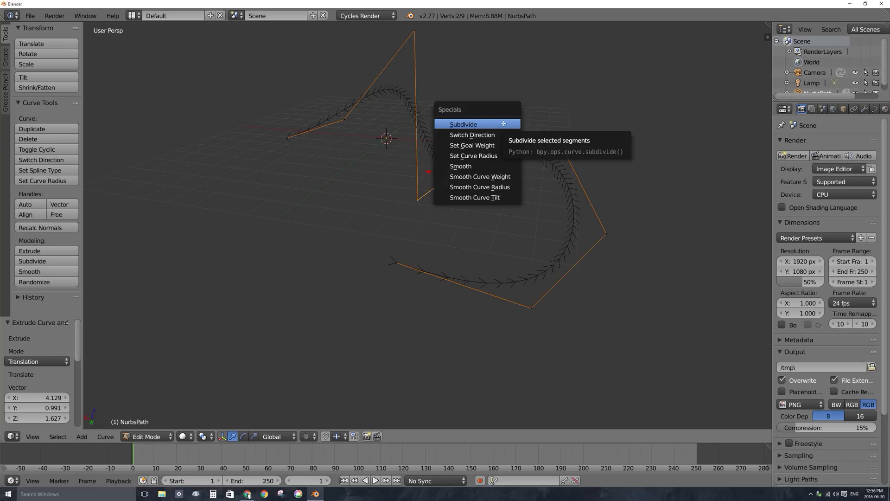
pyautogui.click(473, 125)
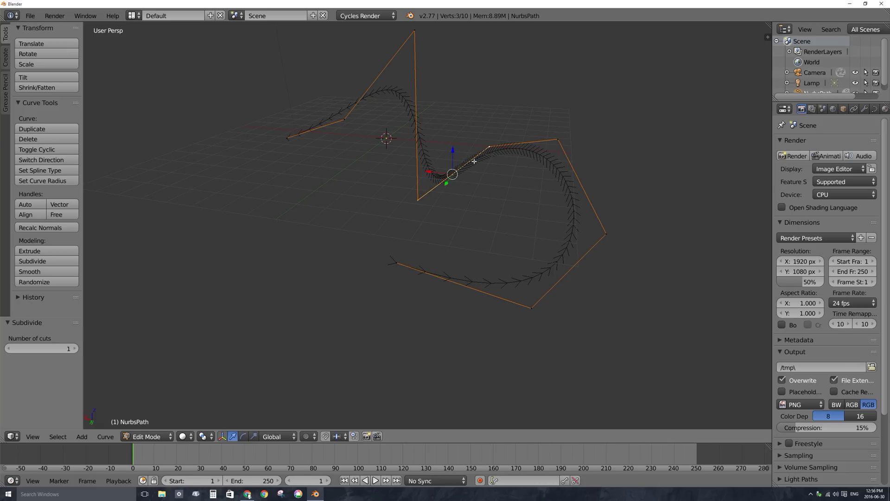
# Step: Move the control point added by the subdivision downward to widen the dip in the middle of the path
pyautogui.rightClick(452, 174)
pyautogui.press('f')
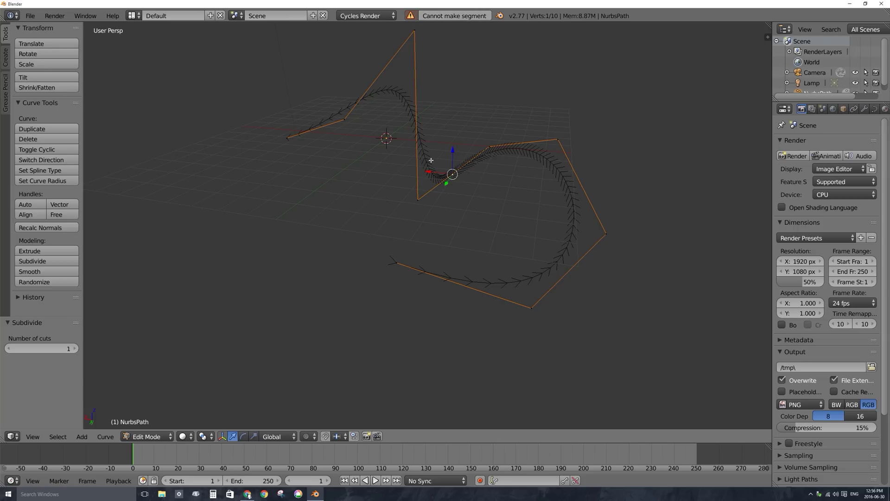
pyautogui.press('g')
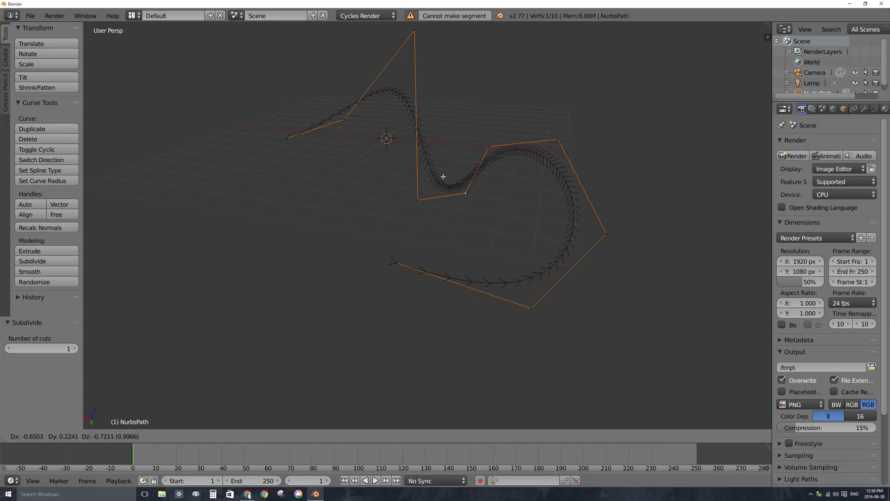
pyautogui.click(448, 183)
# Step: Move the control point after the dip by about -1.227, -0.519, 1.104 to form a second hump, and return to Object Mode
pyautogui.moveTo(466, 197); pyautogui.dragTo(475, 161, button='middle')
pyautogui.press('g')
pyautogui.click(497, 126)
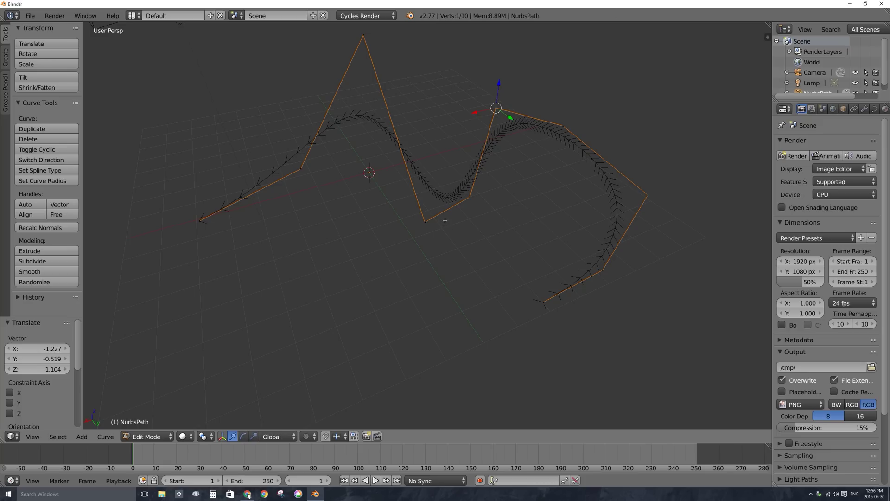
pyautogui.press('Tab')
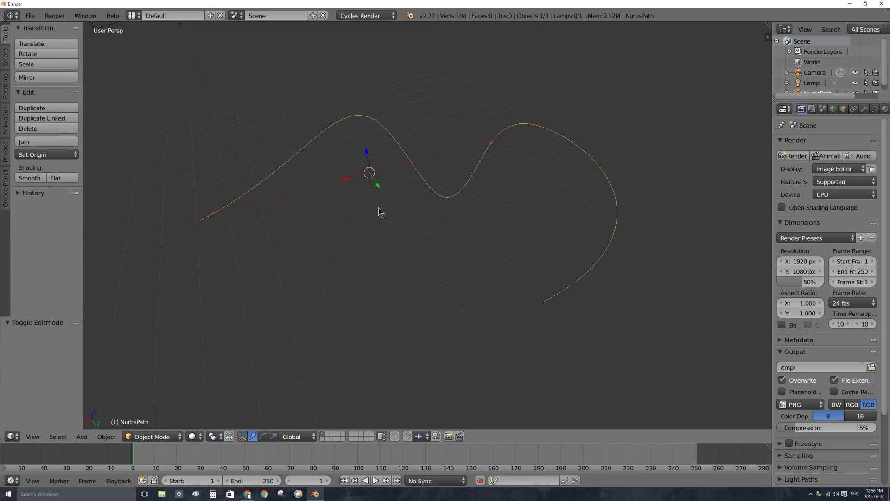
pyautogui.hotkey('shift', 'a')
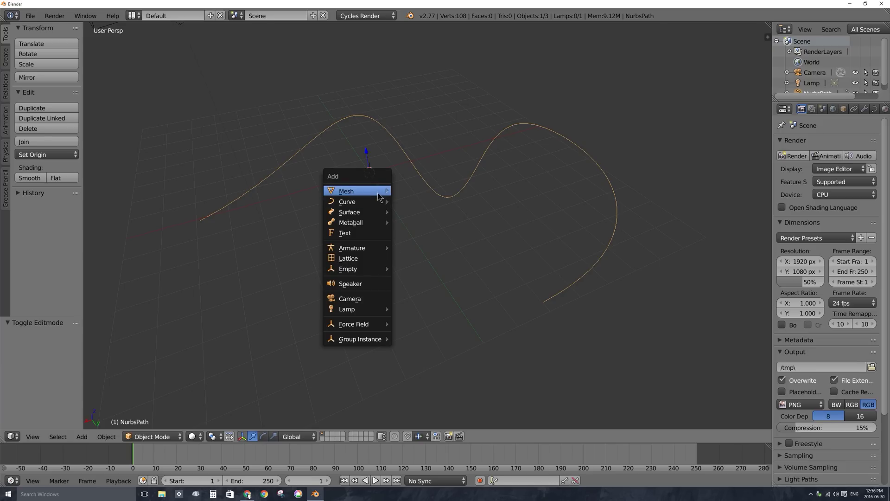
pyautogui.moveTo(363, 194)
pyautogui.press('Escape')
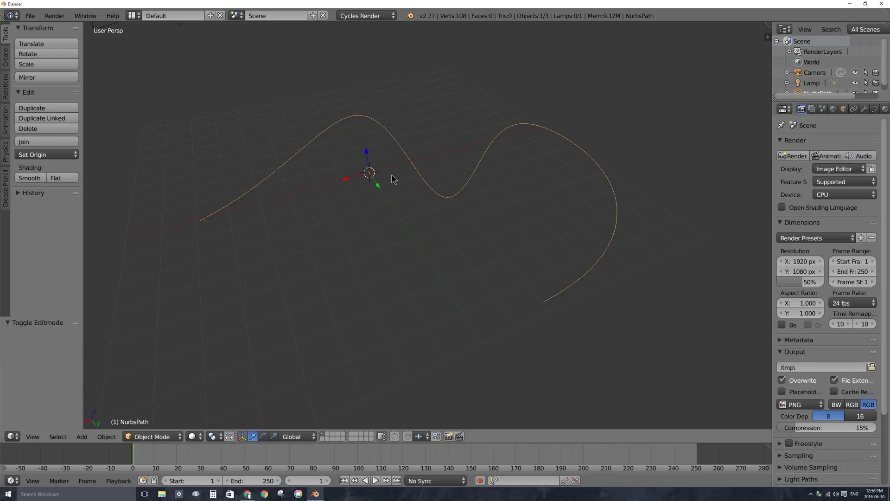
# Step: Add a cube mesh at the origin and scale it uniformly by about 0.396, followed by about 1.728
pyautogui.hotkey('shift', 'a')
pyautogui.moveTo(364, 165)
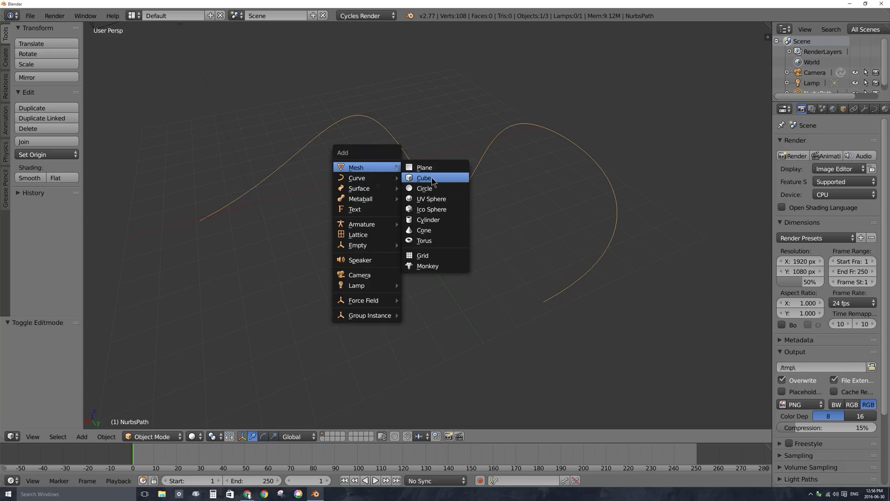
pyautogui.click(432, 177)
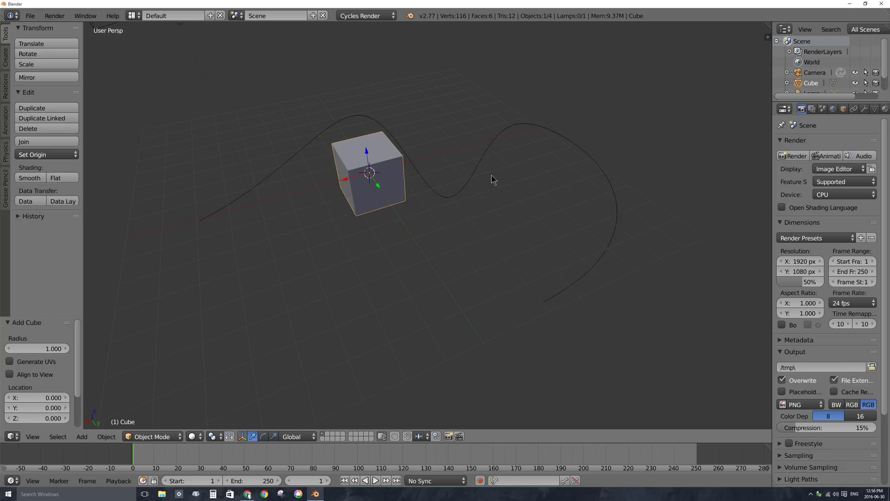
pyautogui.press('s')
pyautogui.click(417, 184)
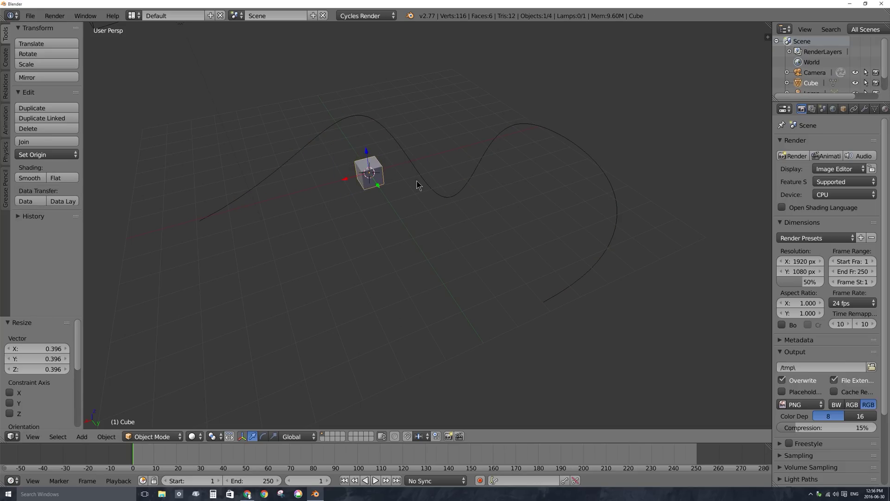
pyautogui.press('s')
pyautogui.click(449, 188)
pyautogui.scroll(1, 449, 188)
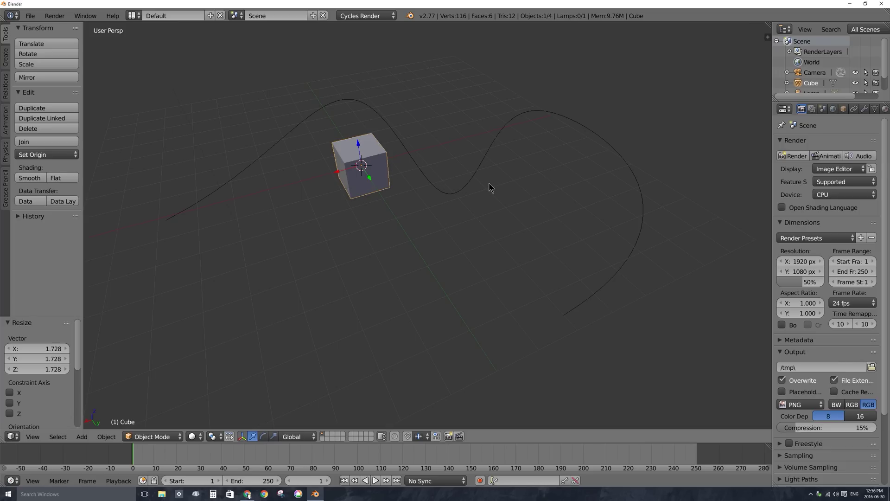
# Step: Scale the cube by about 0.145 in Y and Z only, keeping its X length
pyautogui.press('s')
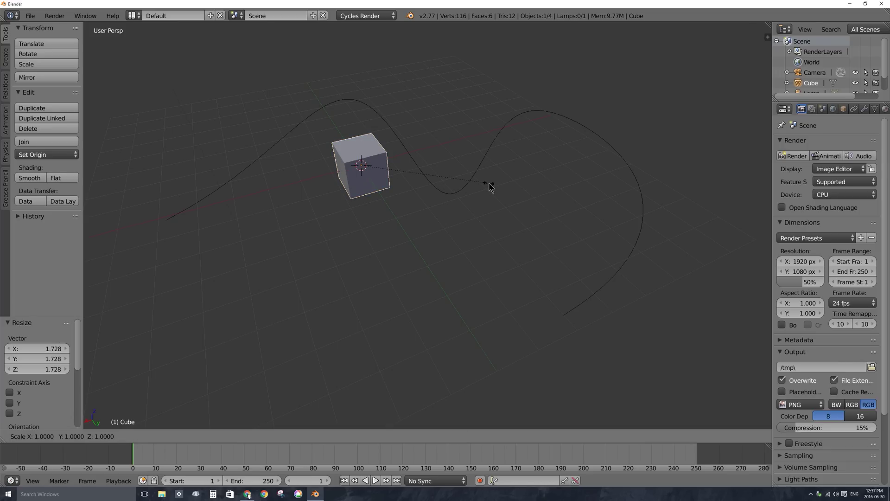
pyautogui.hotkey('shift', 'x')
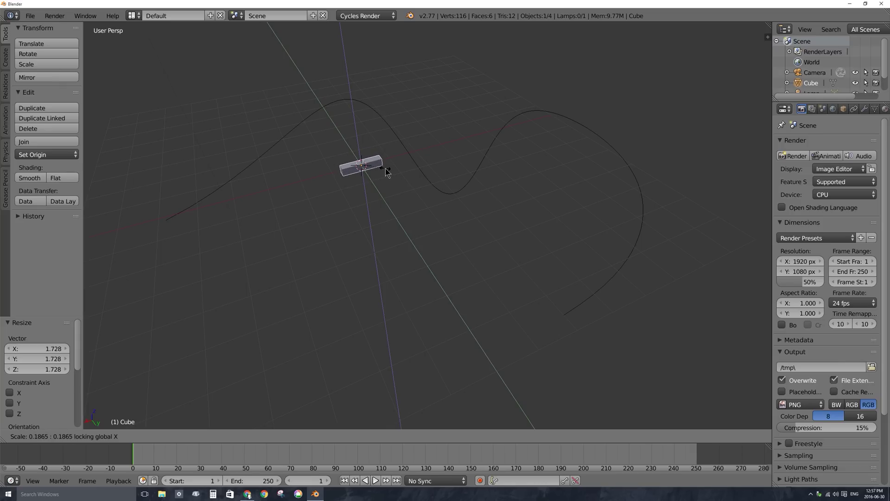
pyautogui.hotkey('shift', 'x')
pyautogui.hotkey('shift', 'x')
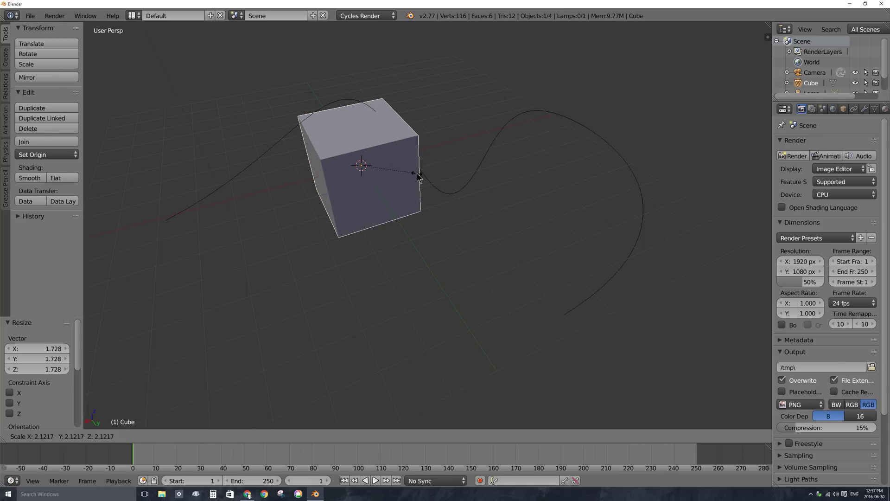
pyautogui.hotkey('shift', 'x')
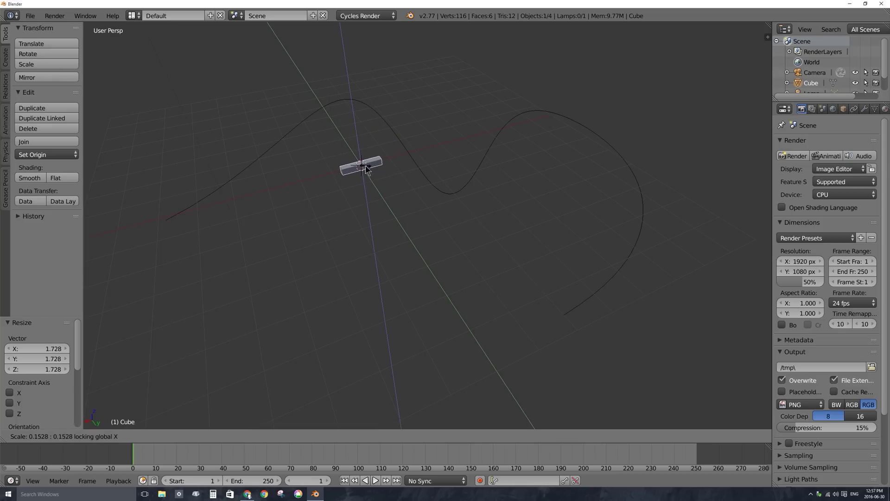
pyautogui.click(346, 173)
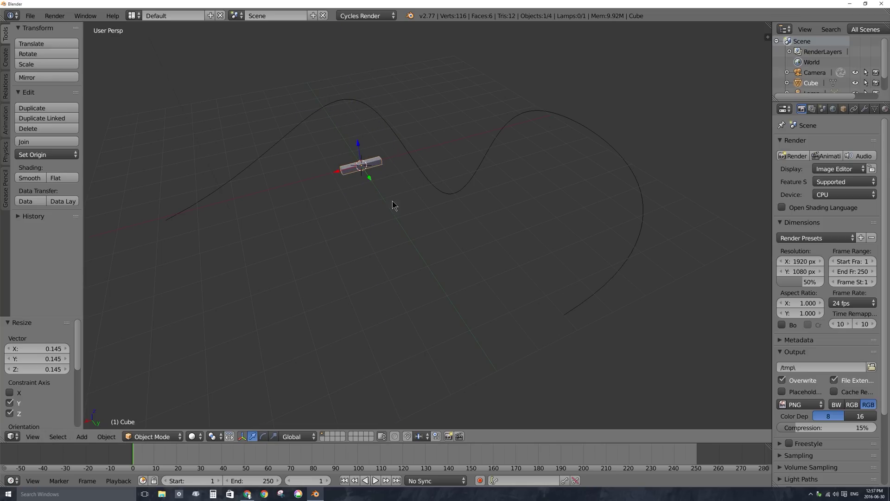
# Step: Thicken the bar by scaling it about 2.128 in Y and Z, excluding the X axis
pyautogui.moveTo(370, 174)
pyautogui.mouseDown(button='middle')
pyautogui.moveTo(433, 176)
pyautogui.moveTo(365, 172)
pyautogui.mouseUp(button='middle')
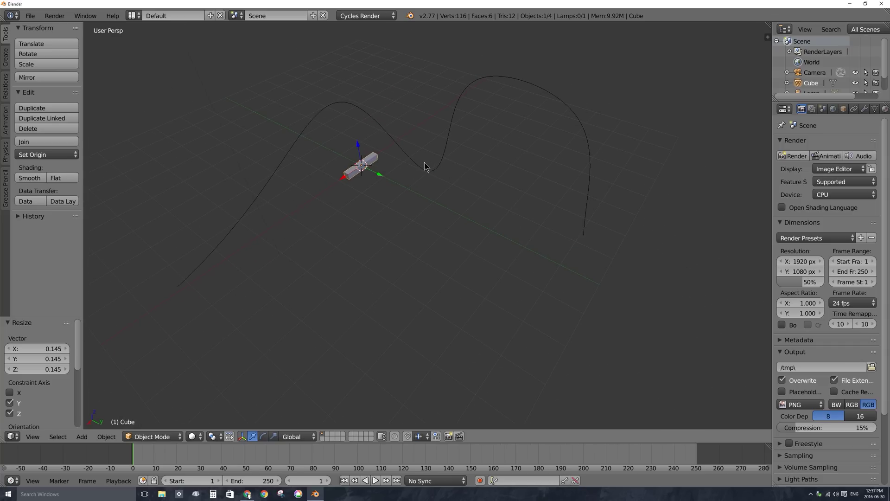
pyautogui.press('s')
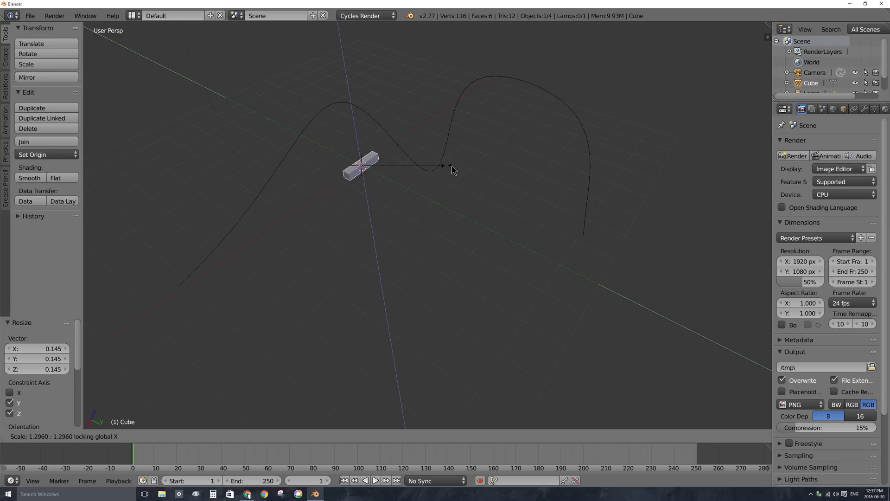
pyautogui.click(498, 168)
# Step: Examine the elongated cube against the path, close up and from afar, and from the right side in orthographic projection
pyautogui.moveTo(490, 185); pyautogui.dragTo(487, 258, button='middle')
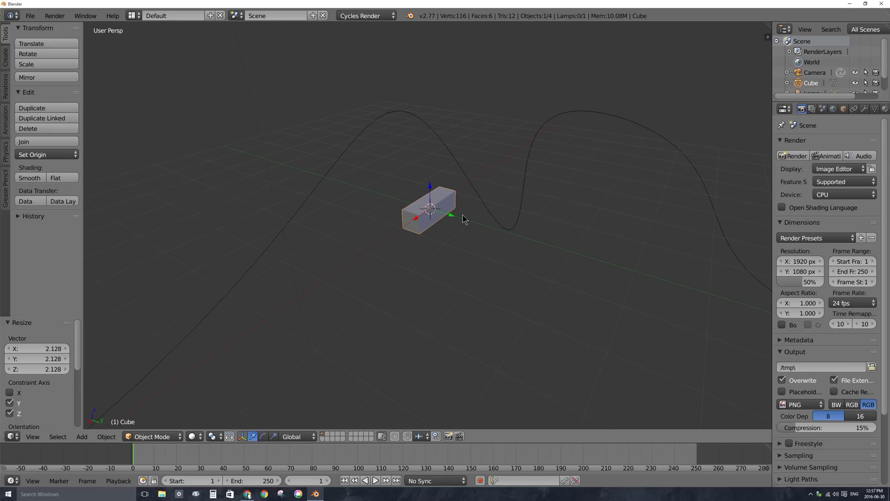
pyautogui.moveTo(463, 218)
pyautogui.mouseDown(button='middle')
pyautogui.moveTo(318, 199)
pyautogui.moveTo(424, 230)
pyautogui.moveTo(438, 216)
pyautogui.moveTo(461, 232)
pyautogui.moveTo(461, 224)
pyautogui.moveTo(446, 240)
pyautogui.mouseUp(button='middle')
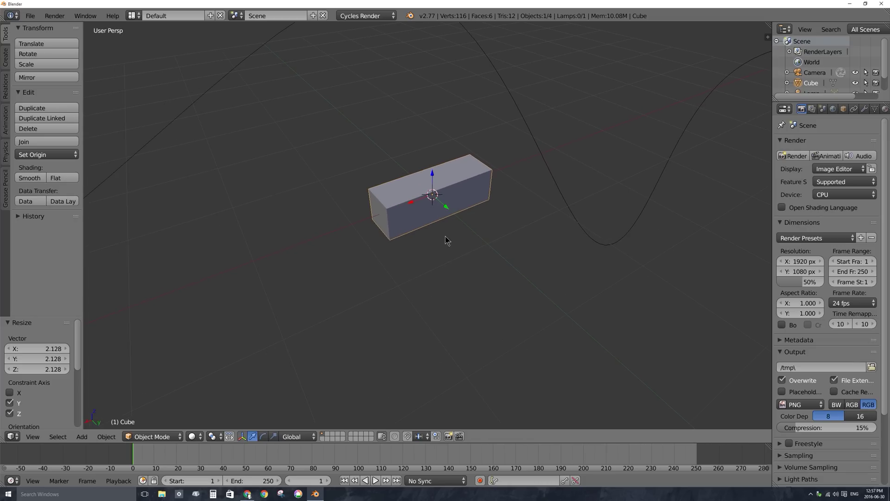
pyautogui.scroll(-5, 445, 237)
pyautogui.scroll(3, 441, 235)
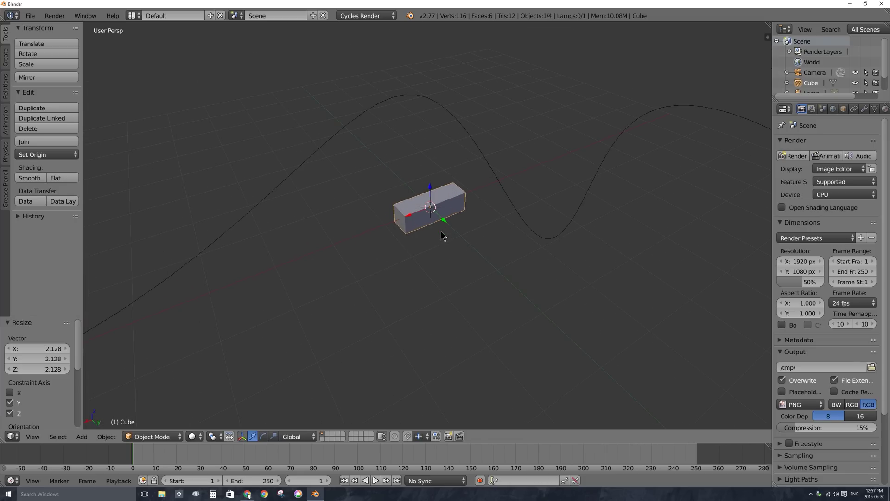
pyautogui.scroll(5, 441, 232)
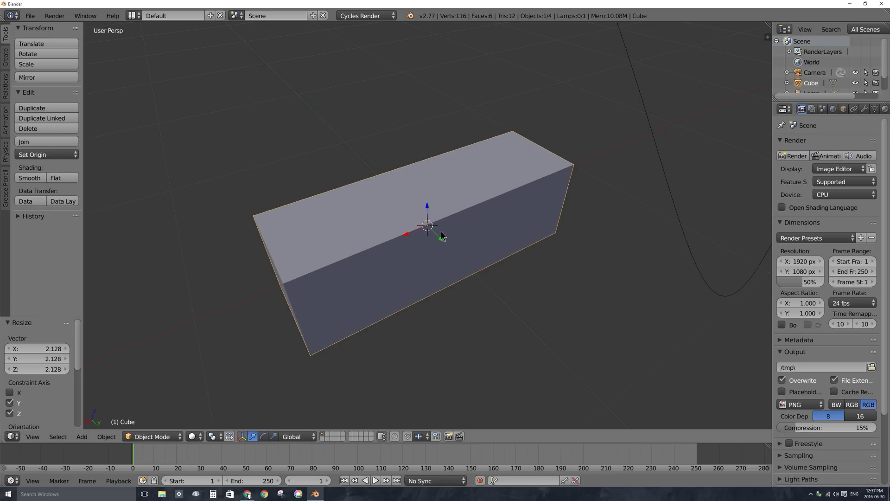
pyautogui.scroll(-5, 448, 246)
pyautogui.scroll(5, 458, 261)
pyautogui.scroll(-5, 447, 217)
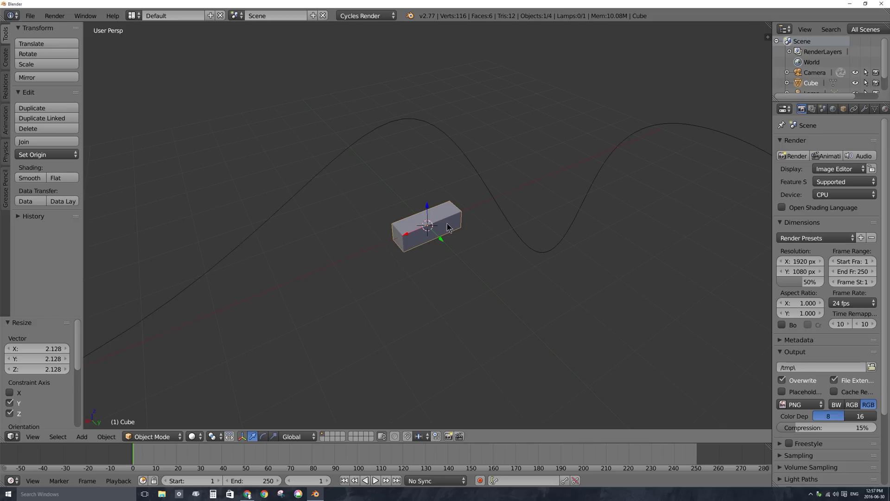
pyautogui.scroll(6, 448, 225)
pyautogui.scroll(-2, 449, 227)
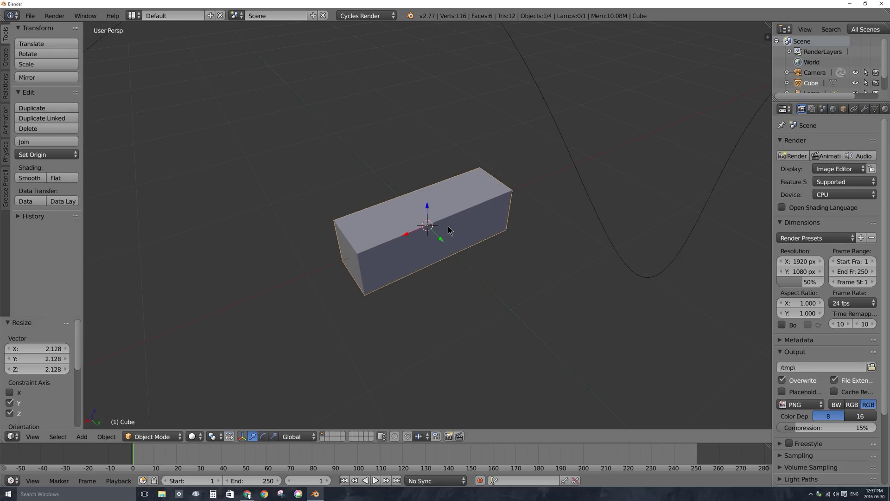
pyautogui.scroll(2, 449, 229)
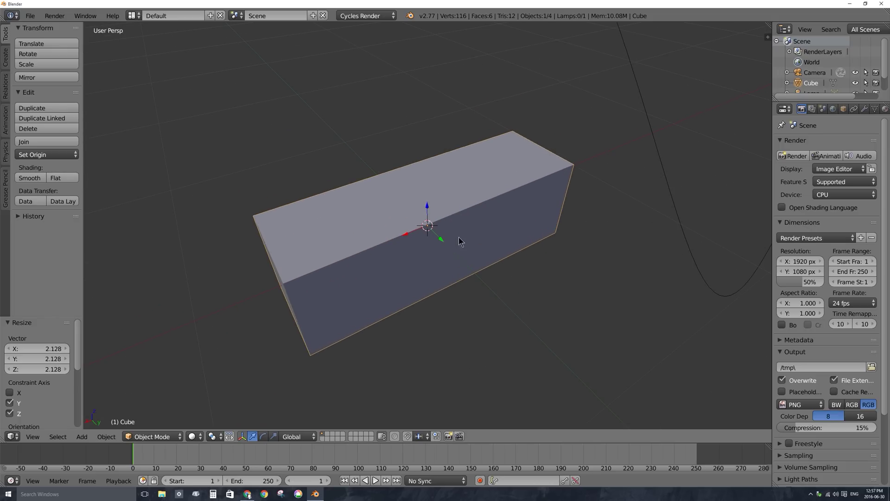
pyautogui.scroll(2, 438, 251)
pyautogui.scroll(-3, 445, 264)
pyautogui.scroll(-1, 440, 273)
pyautogui.moveTo(439, 273); pyautogui.dragTo(363, 236, button='middle')
pyautogui.press('KP_3')
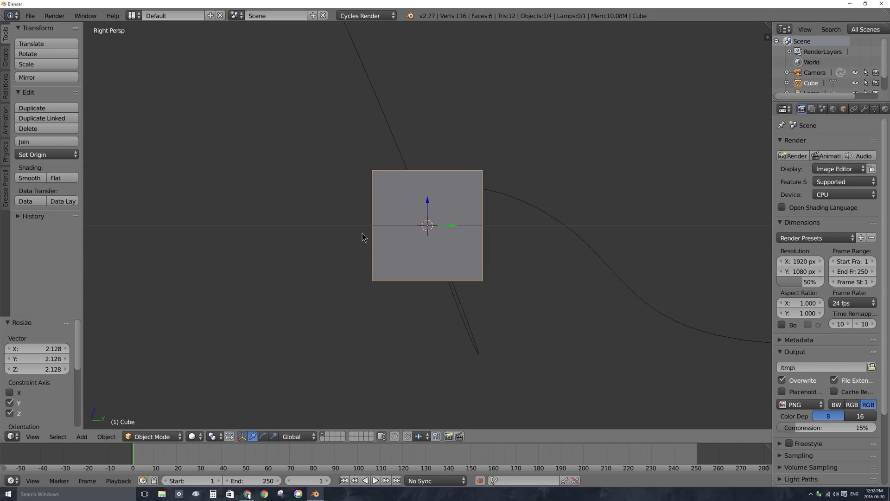
pyautogui.press('KP_5')
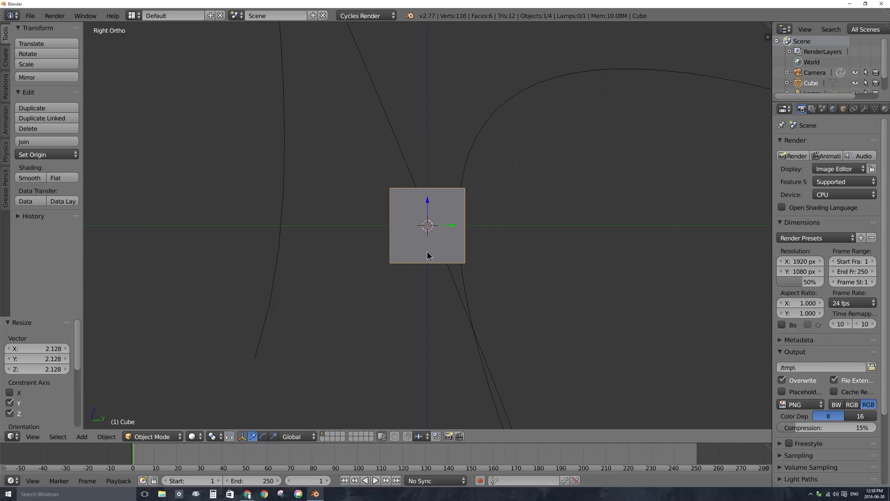
# Step: In Edit Mode with face selection, select the elongated cube's bottom face and snap the 3D cursor to it
pyautogui.moveTo(427, 255); pyautogui.dragTo(445, 249, button='middle')
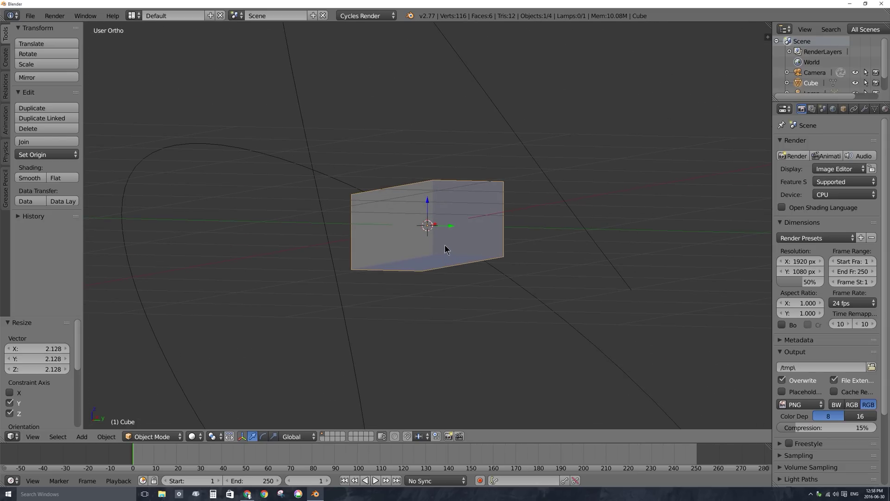
pyautogui.press('Tab')
pyautogui.click(324, 436)
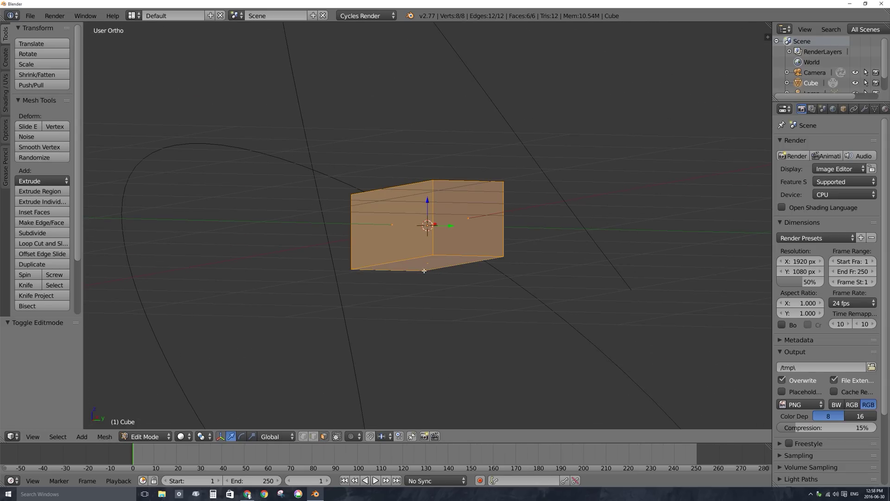
pyautogui.rightClick(428, 266)
pyautogui.moveTo(406, 274); pyautogui.dragTo(420, 259, button='middle')
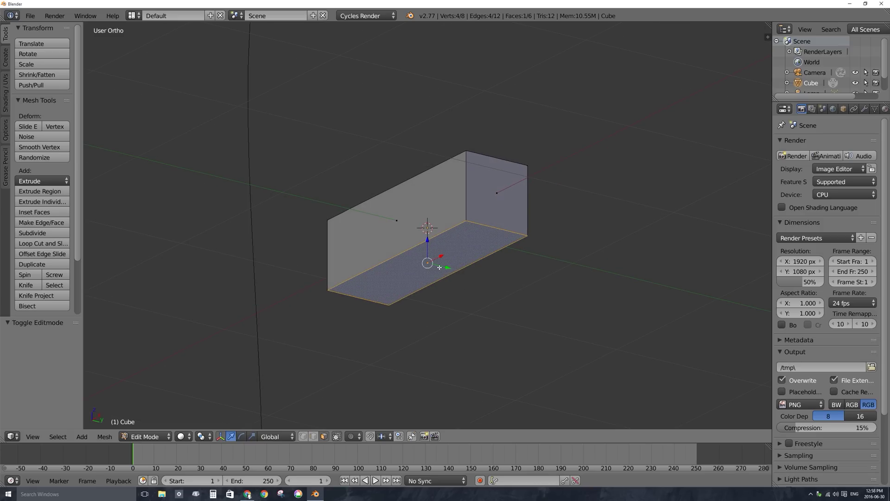
pyautogui.hotkey('shift', 's')
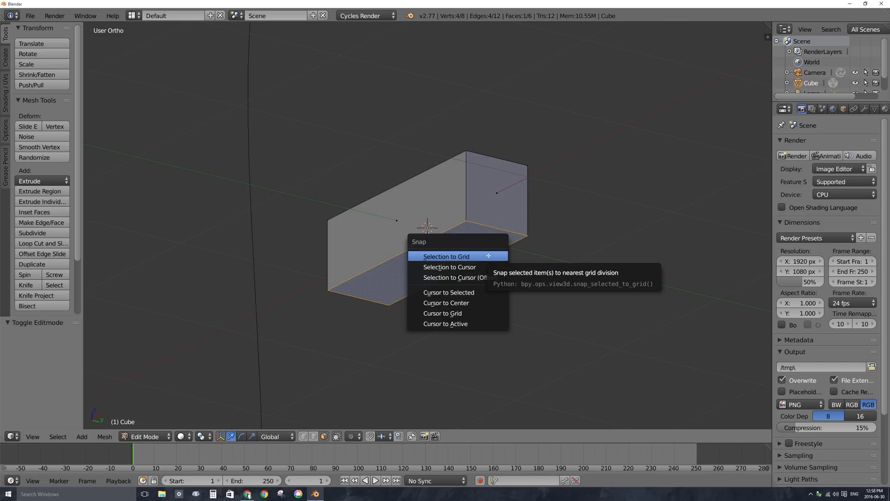
pyautogui.click(478, 257)
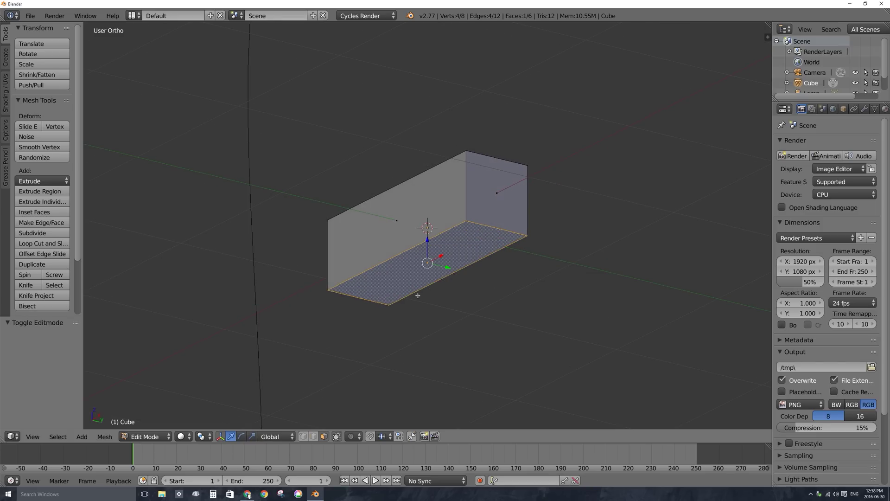
pyautogui.hotkey('shift', 's')
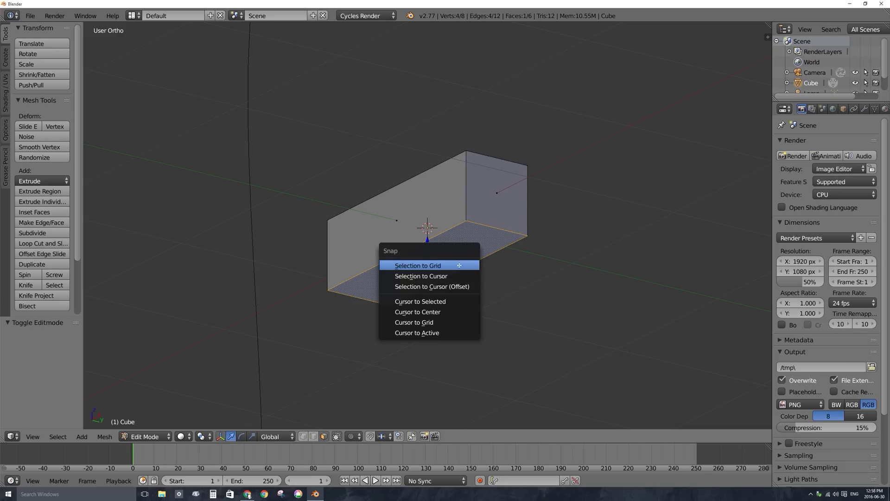
pyautogui.click(432, 301)
pyautogui.press('Tab')
pyautogui.press('Tab')
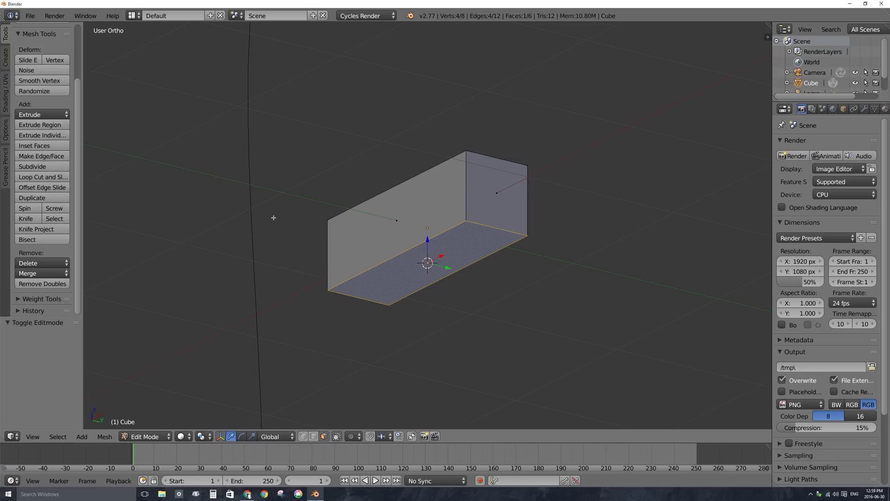
pyautogui.press('Tab')
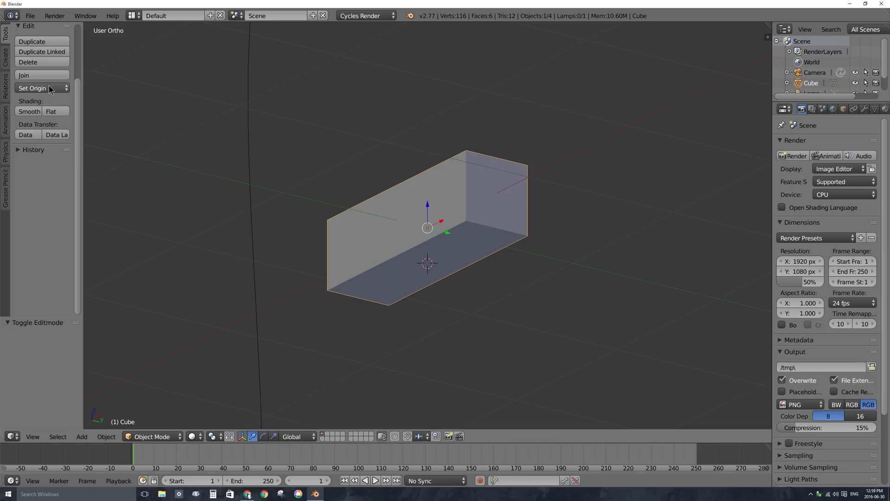
pyautogui.press('Tab')
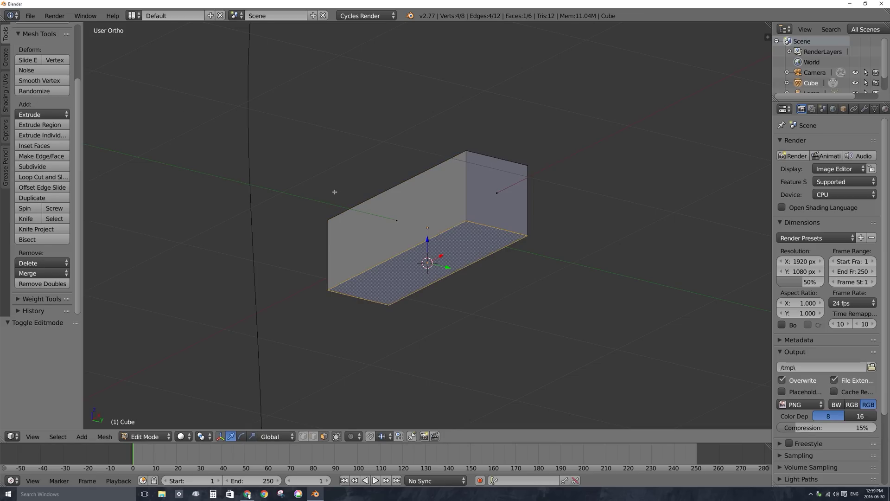
# Step: Return to Object Mode and set the cube's origin to the 3D cursor on its bottom face
pyautogui.press('Tab')
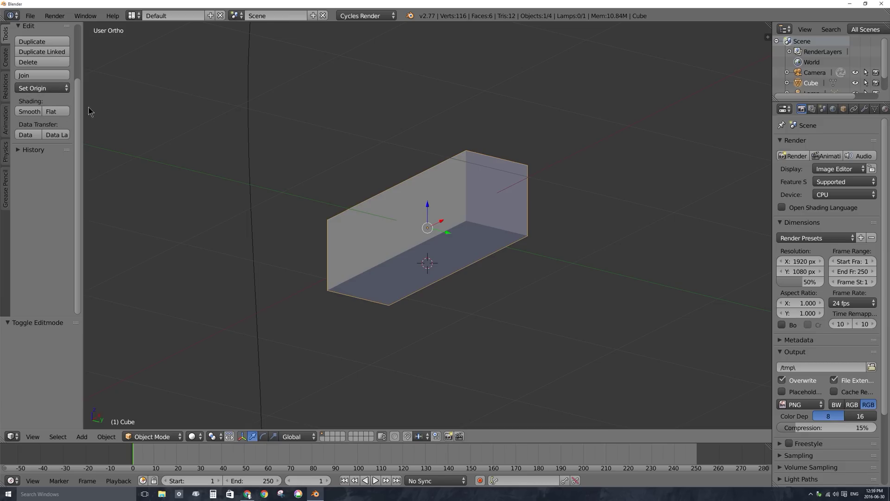
pyautogui.click(41, 89)
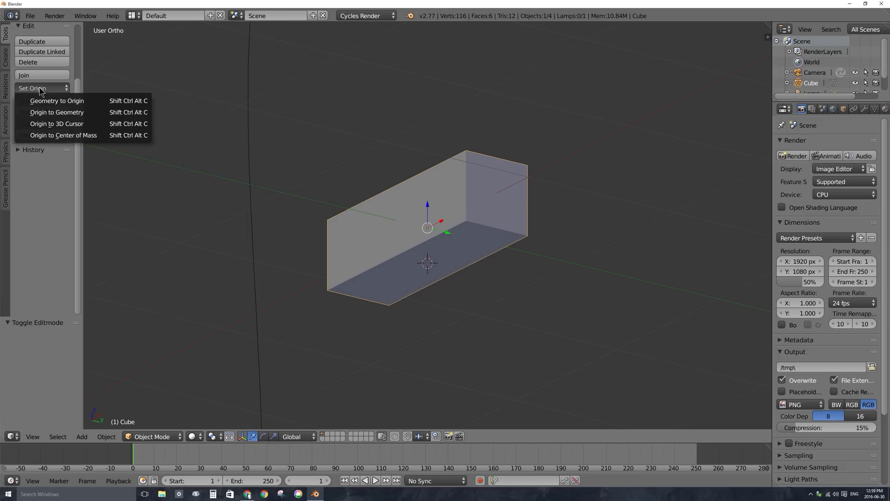
pyautogui.click(71, 124)
pyautogui.moveTo(252, 205); pyautogui.dragTo(417, 193, button='middle')
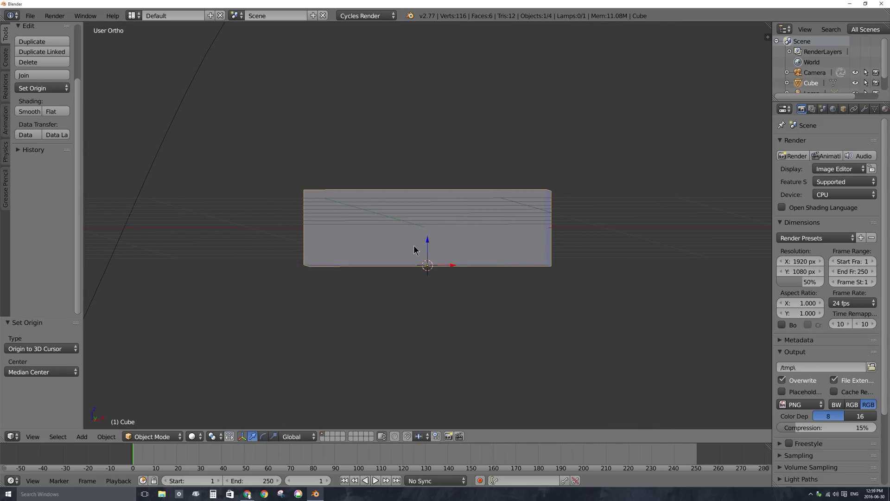
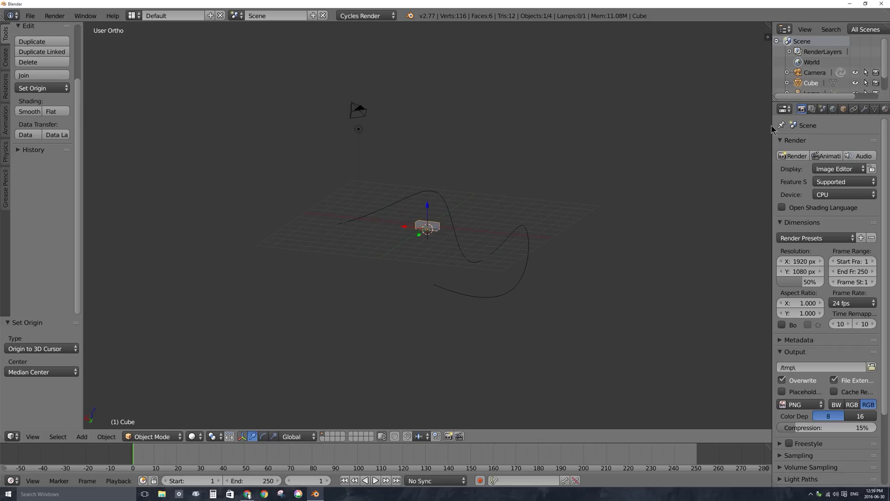
# Step: Add a Follow Path constraint to the cube with NurbsPath as its target
pyautogui.moveTo(773, 128); pyautogui.dragTo(696, 124)
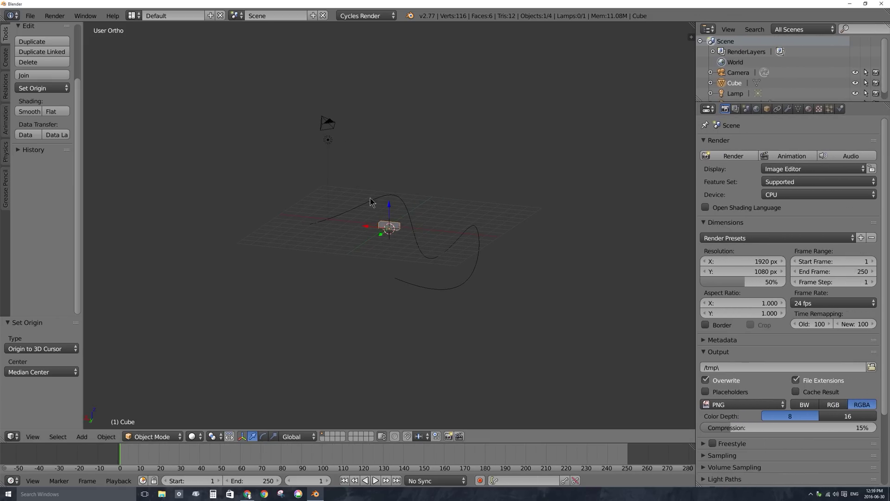
pyautogui.click(777, 110)
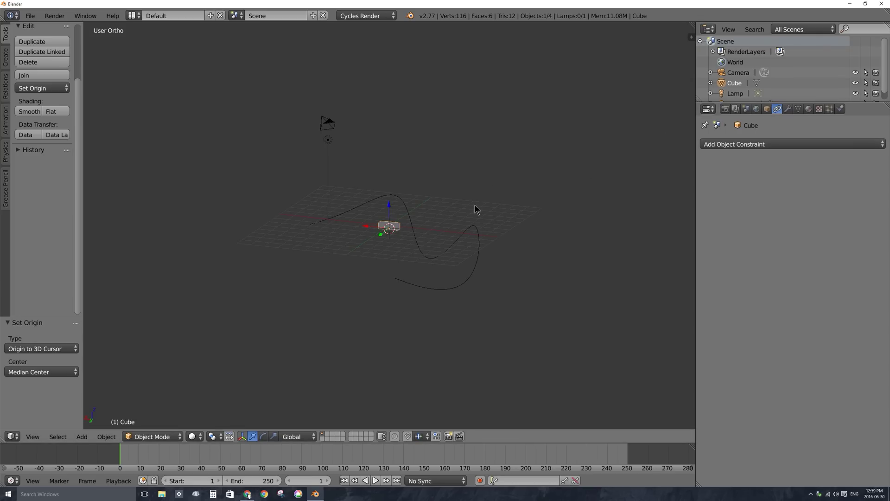
pyautogui.click(732, 144)
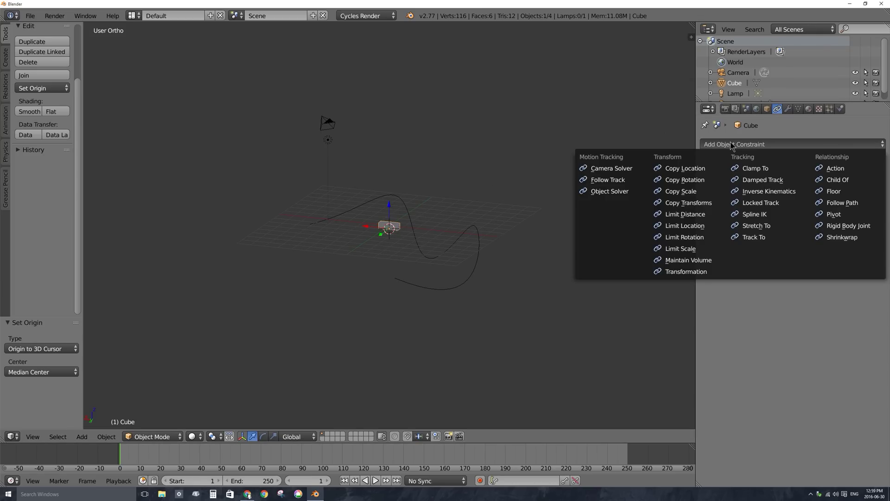
pyautogui.click(857, 204)
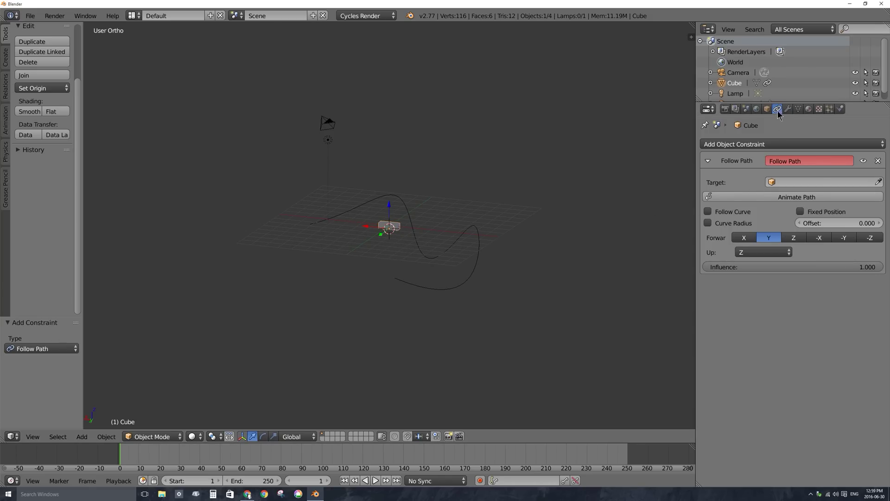
pyautogui.click(789, 181)
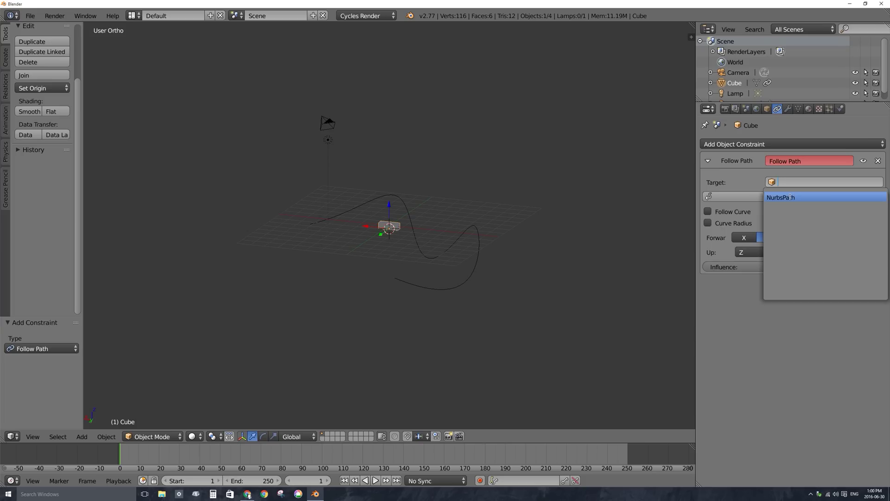
pyautogui.click(790, 197)
# Step: Clear the cube's location so its origin sits on the start of the path
pyautogui.moveTo(421, 305)
pyautogui.mouseDown(button='middle')
pyautogui.moveTo(451, 288)
pyautogui.moveTo(514, 327)
pyautogui.moveTo(419, 289)
pyautogui.mouseUp(button='middle')
pyautogui.scroll(4, 420, 306)
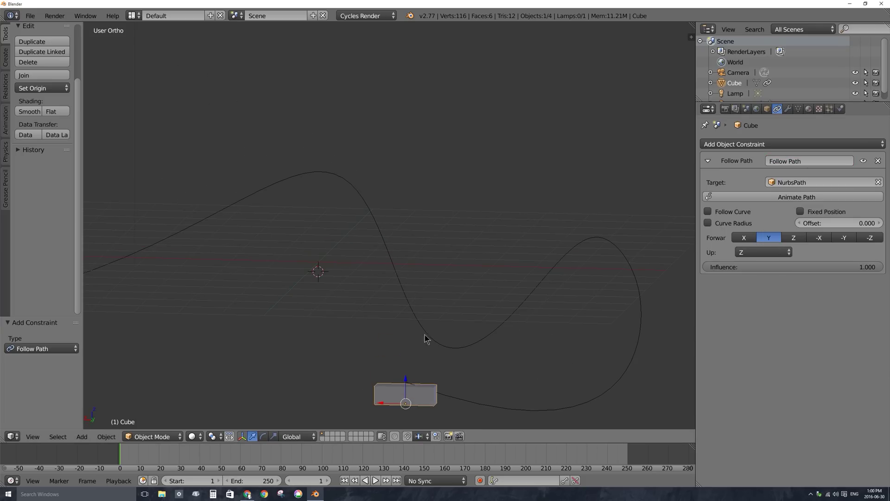
pyautogui.keyDown('shift'); pyautogui.moveTo(436, 391); pyautogui.dragTo(393, 295, button='middle'); pyautogui.keyUp('shift')
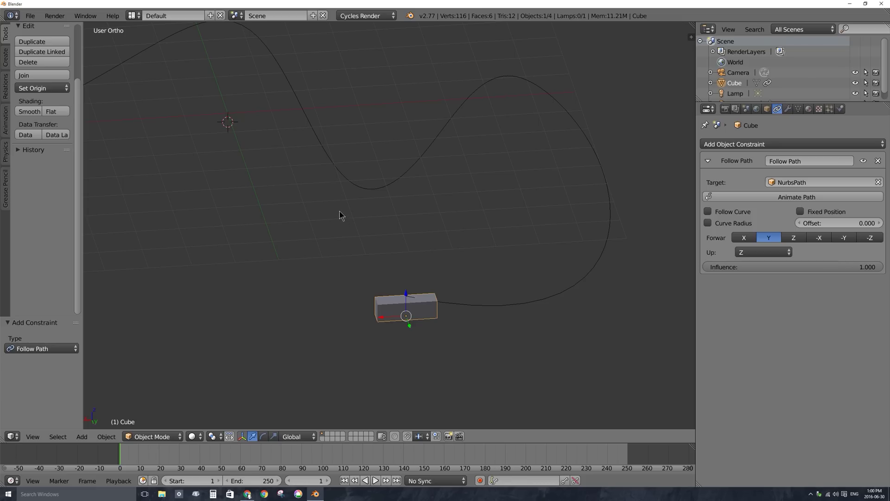
pyautogui.hotkey('alt', 'g')
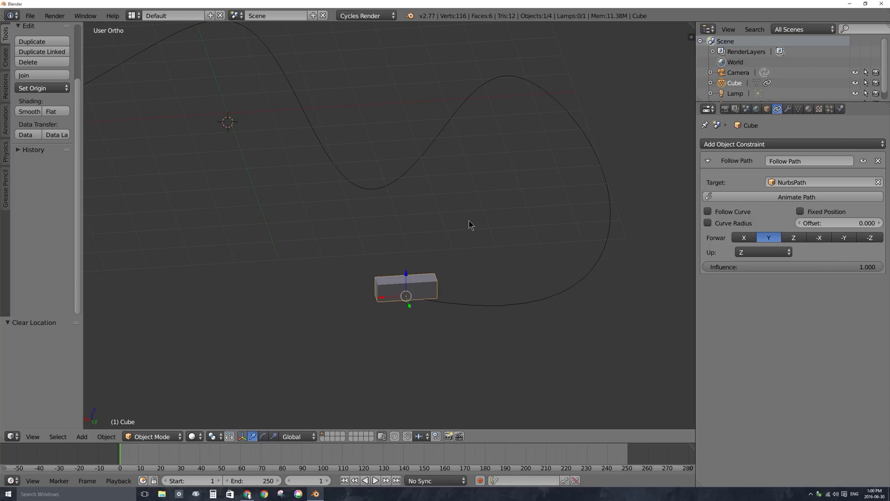
pyautogui.moveTo(409, 304)
pyautogui.mouseDown(button='middle')
pyautogui.moveTo(394, 282)
pyautogui.moveTo(412, 299)
pyautogui.mouseUp(button='middle')
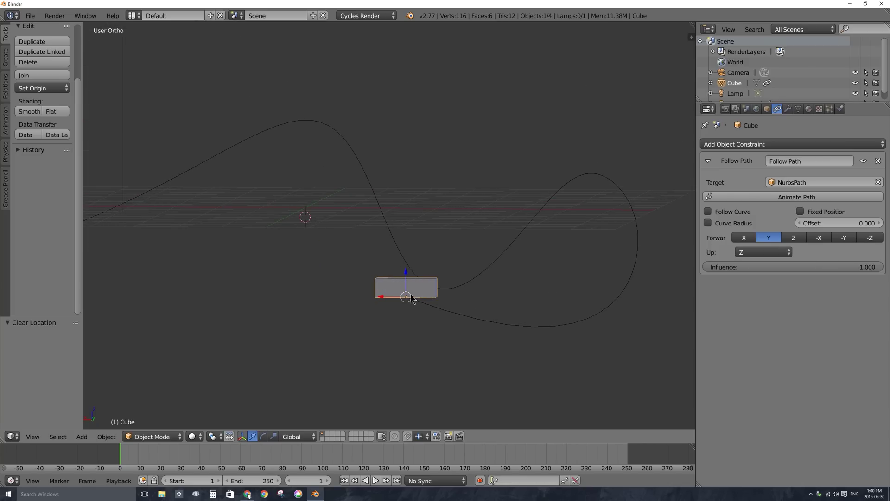
# Step: Try moving the cube about 0.571 up along Z off the path, and clear its location again
pyautogui.moveTo(407, 272); pyautogui.dragTo(407, 250)
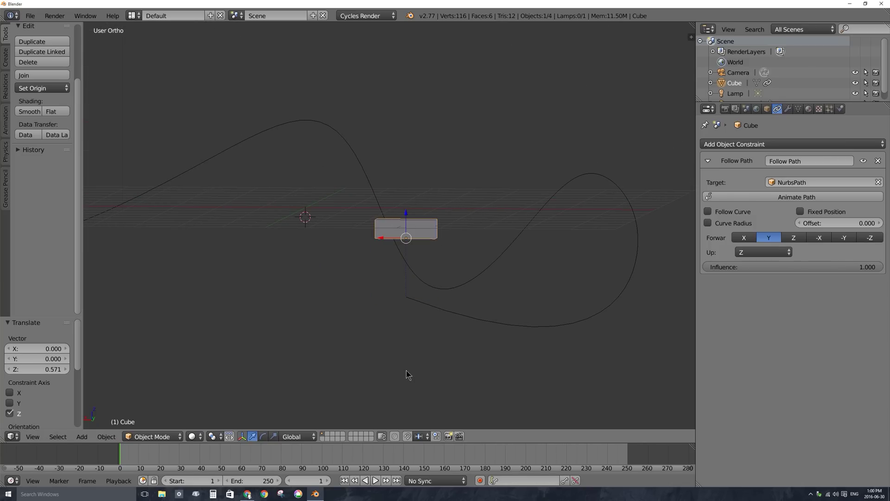
pyautogui.hotkey('alt', 'g')
pyautogui.moveTo(390, 359); pyautogui.dragTo(377, 319, button='middle')
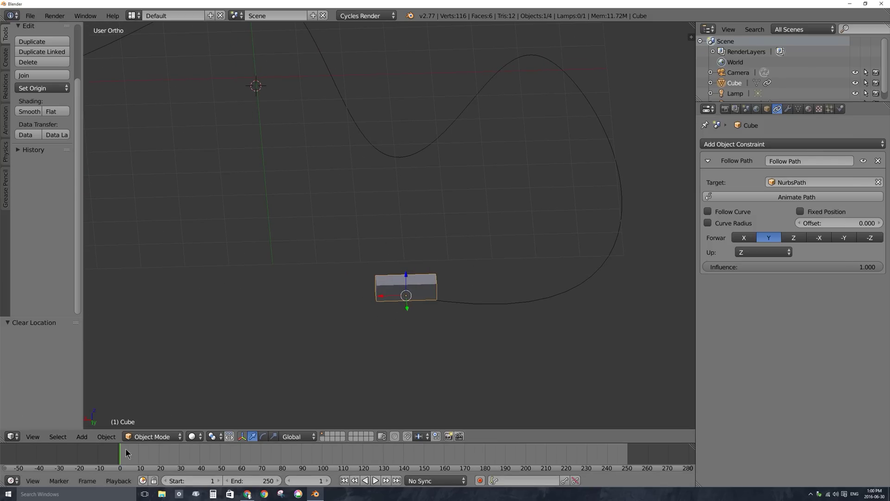
# Step: Play the animation to check whether the cube moves along the path, and return to the start of the timeline
pyautogui.hotkey('alt', 'a')
pyautogui.moveTo(319, 465); pyautogui.dragTo(122, 458)
pyautogui.hotkey('alt', 'a')
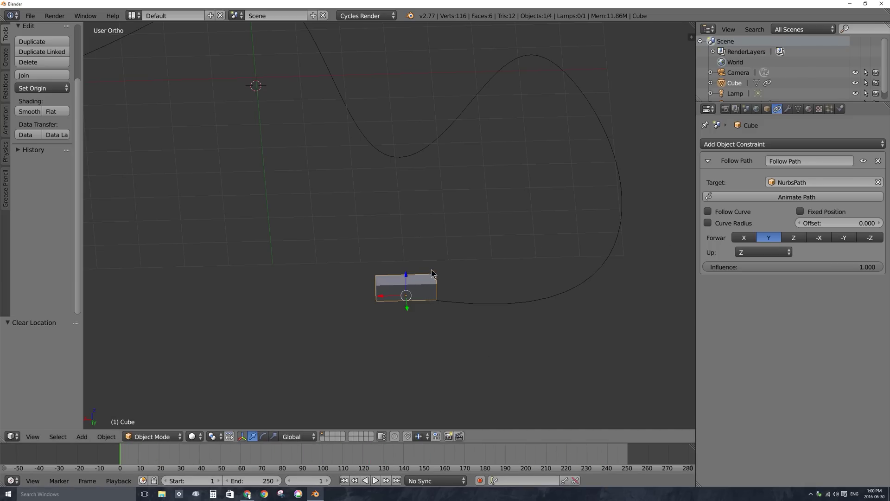
# Step: Animate the path from the cube's Follow Path constraint, play back the motion and return to frame 0
pyautogui.click(800, 197)
pyautogui.click(799, 197)
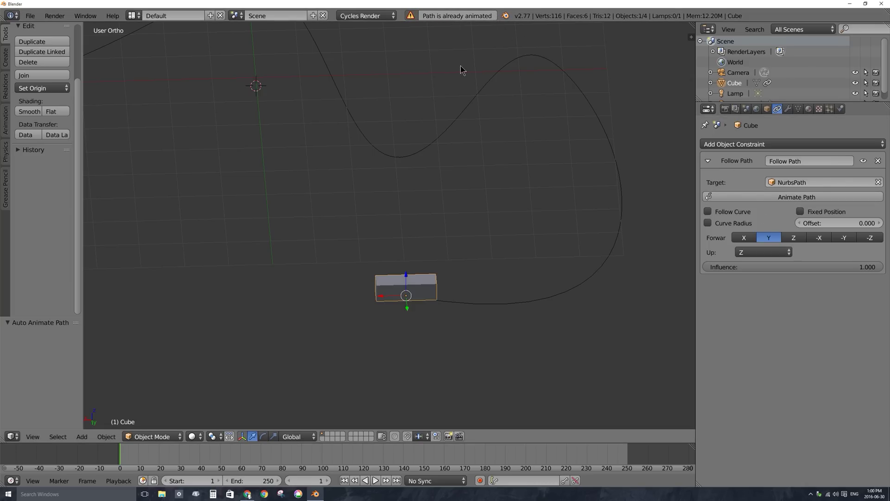
pyautogui.hotkey('alt', 'a')
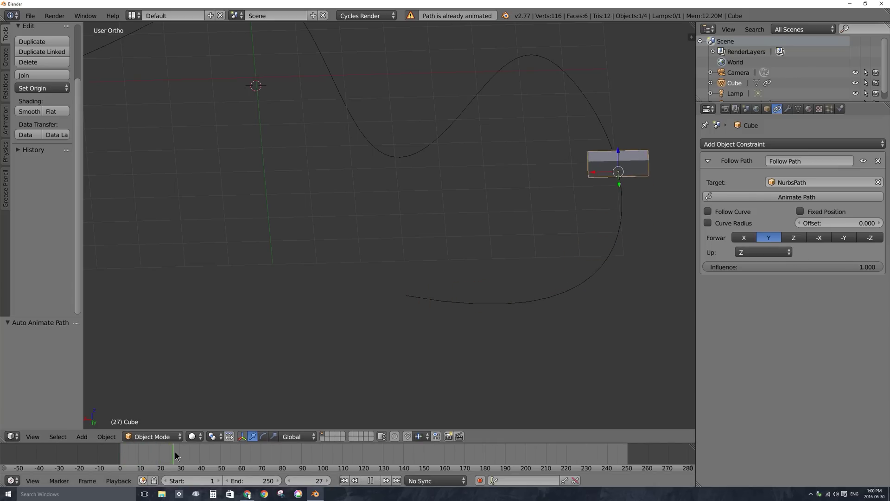
pyautogui.hotkey('alt', 'a')
pyautogui.scroll(-4, 278, 408)
pyautogui.moveTo(308, 461); pyautogui.dragTo(115, 453)
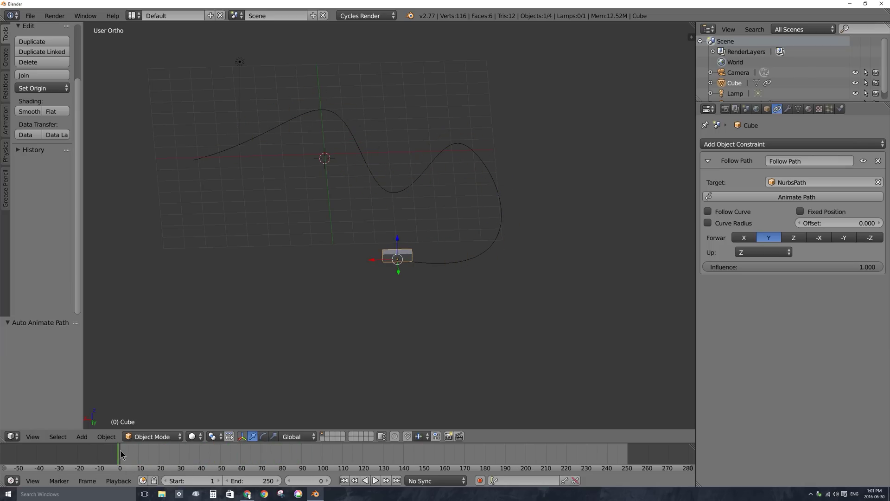
# Step: Enable Follow Curve on the Follow Path constraint, play back the cube's motion and return to frame 0
pyautogui.click(708, 210)
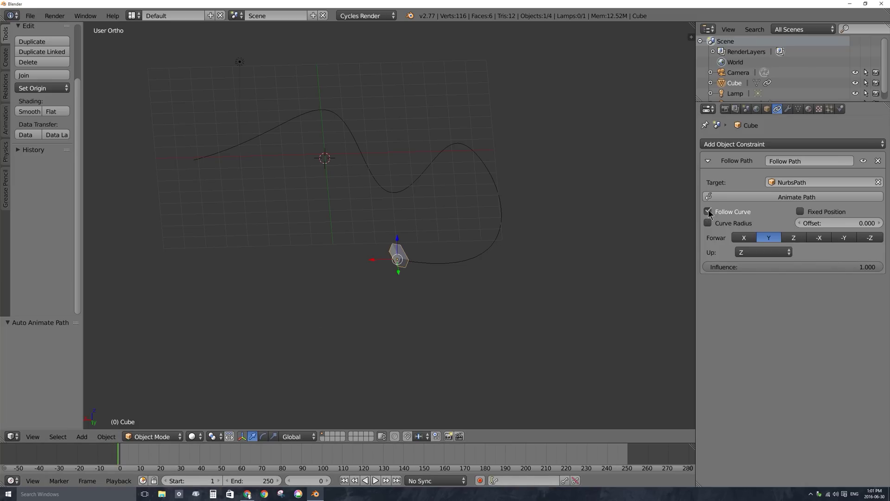
pyautogui.moveTo(411, 265)
pyautogui.mouseDown(button='middle')
pyautogui.moveTo(359, 245)
pyautogui.moveTo(370, 238)
pyautogui.moveTo(457, 260)
pyautogui.moveTo(419, 249)
pyautogui.moveTo(342, 273)
pyautogui.moveTo(406, 262)
pyautogui.mouseUp(button='middle')
pyautogui.hotkey('alt', 'a')
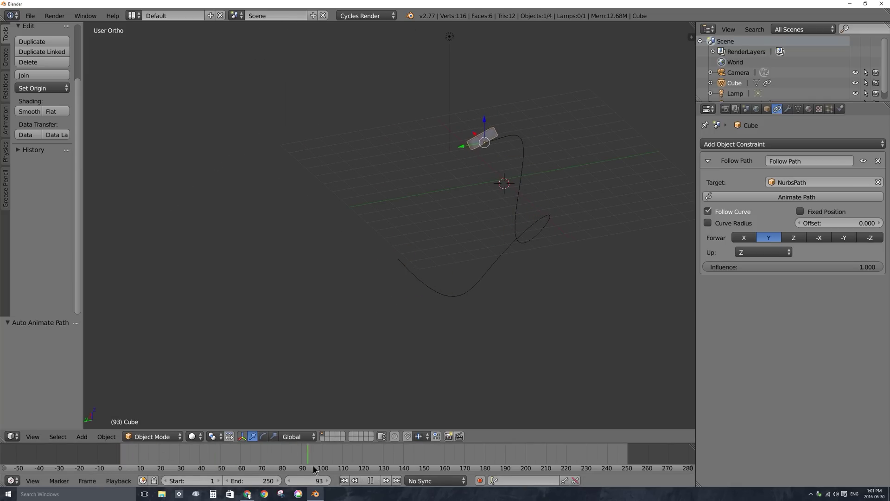
pyautogui.click(119, 445)
pyautogui.hotkey('alt', 'a')
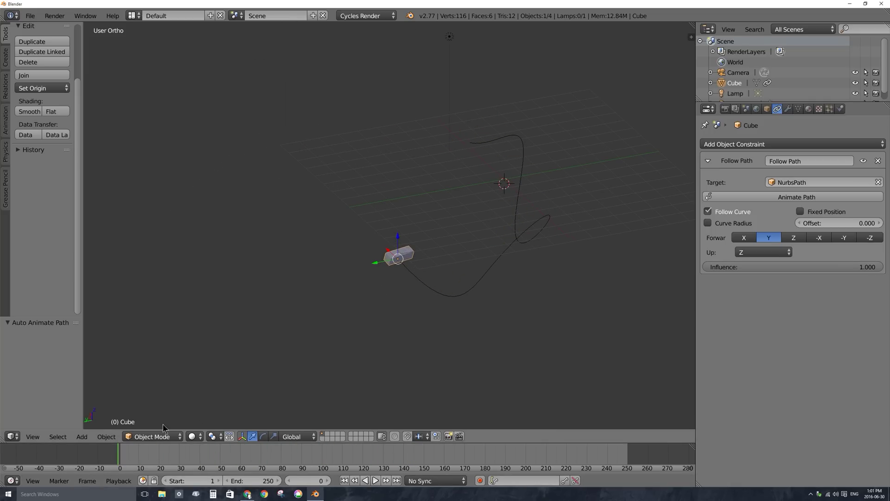
# Step: Switch the transform orientation to Local and set the Follow Path constraint's forward axis to X
pyautogui.moveTo(361, 255); pyautogui.dragTo(425, 309, button='middle')
pyautogui.scroll(4, 410, 273)
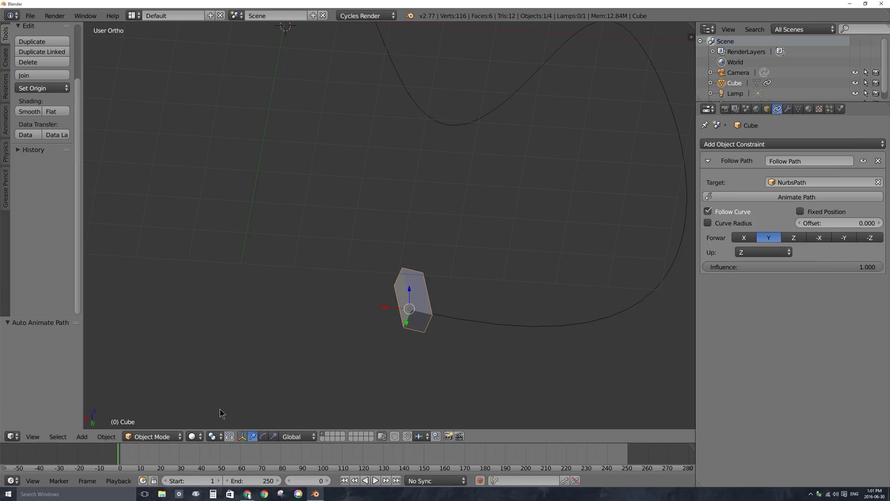
pyautogui.click(293, 437)
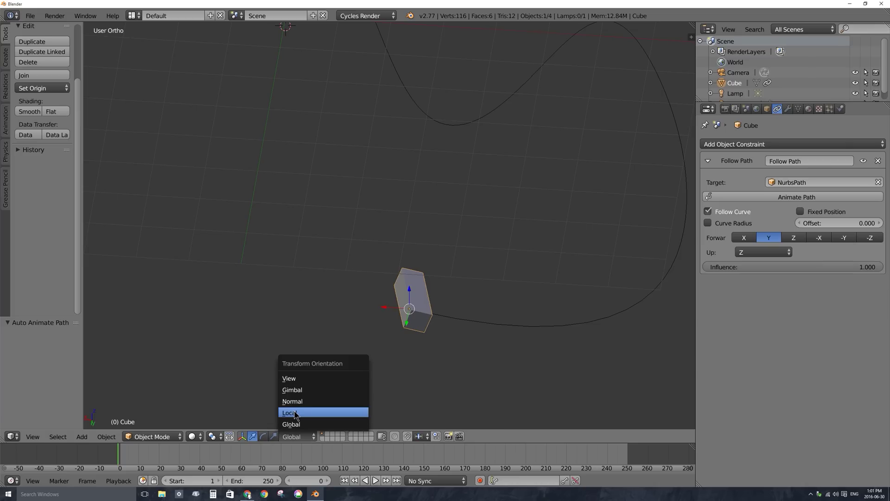
pyautogui.click(295, 413)
pyautogui.moveTo(469, 290); pyautogui.dragTo(425, 301, button='middle')
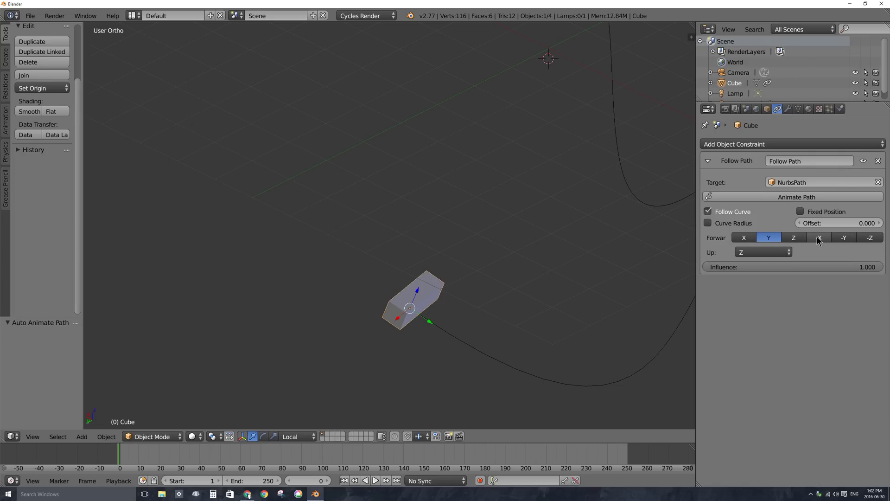
pyautogui.click(745, 237)
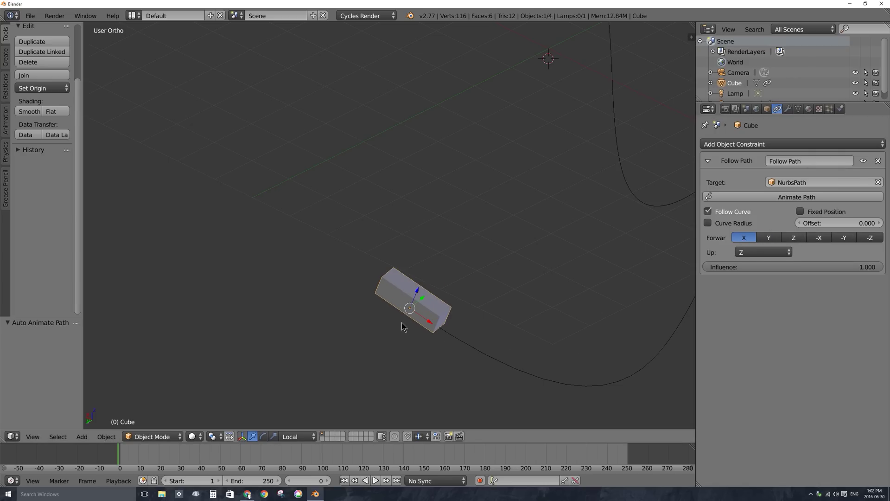
pyautogui.moveTo(439, 309)
pyautogui.mouseDown(button='middle')
pyautogui.moveTo(389, 294)
pyautogui.moveTo(421, 307)
pyautogui.moveTo(428, 297)
pyautogui.moveTo(408, 296)
pyautogui.moveTo(408, 308)
pyautogui.moveTo(431, 301)
pyautogui.mouseUp(button='middle')
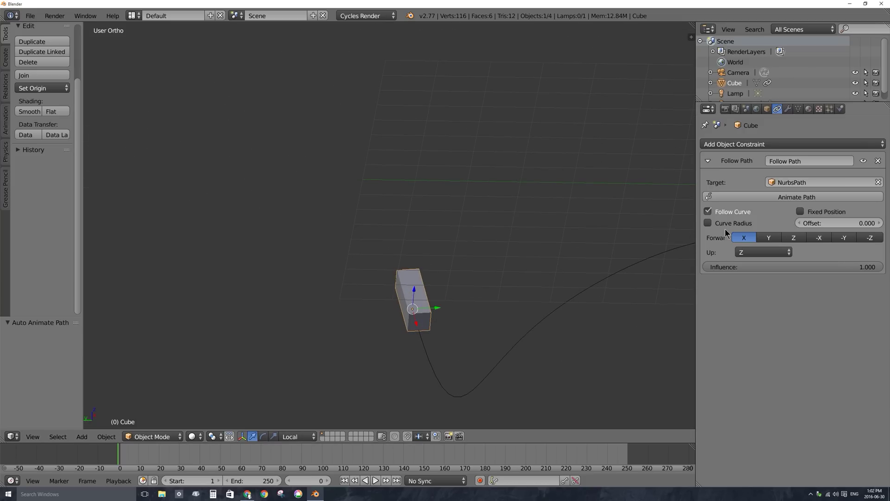
# Step: Try X as the Follow Path constraint's up axis
pyautogui.click(753, 253)
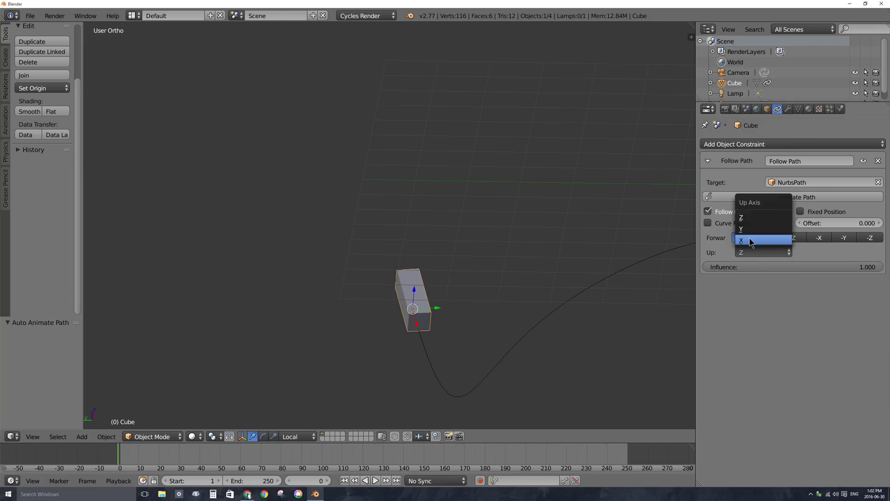
pyautogui.click(751, 237)
pyautogui.scroll(-6, 582, 249)
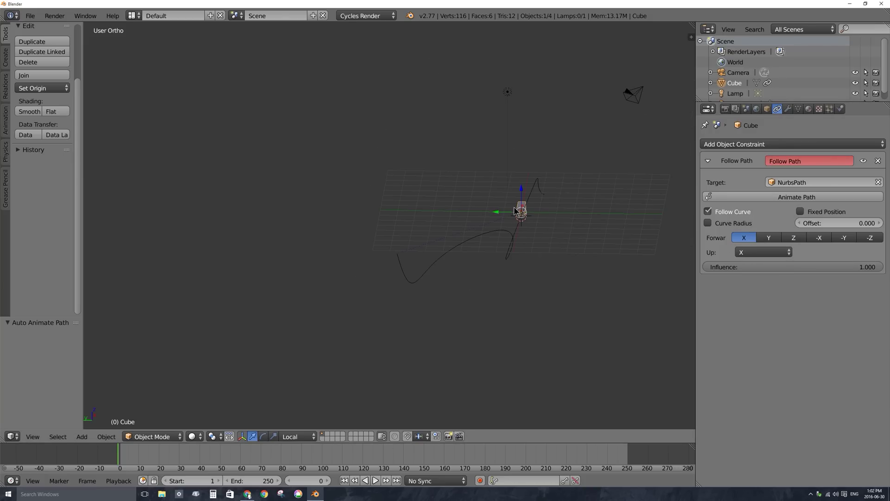
# Step: Set the Follow Path constraint's up axis to Y and check the cube's orientation on the path
pyautogui.click(767, 253)
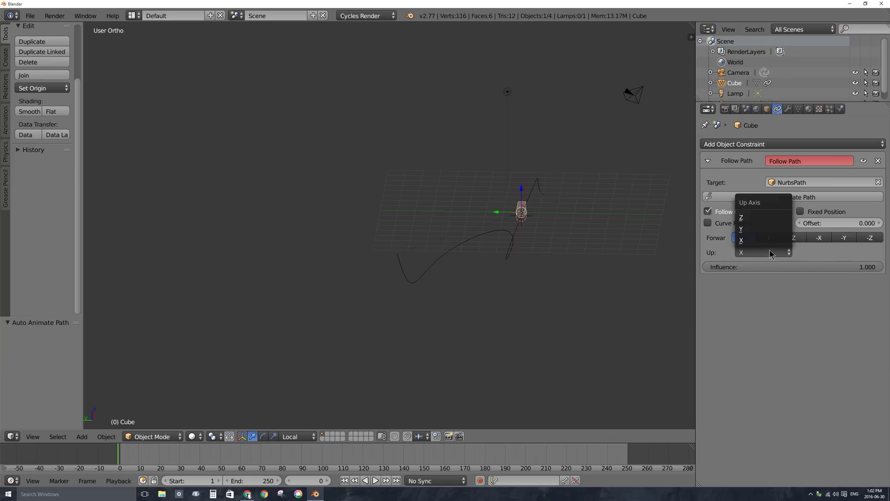
pyautogui.click(757, 229)
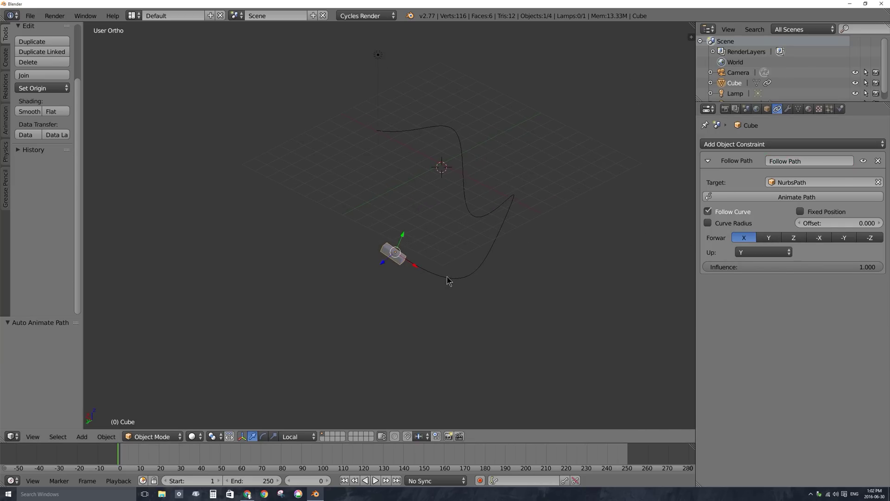
pyautogui.scroll(6, 447, 280)
pyautogui.click(756, 253)
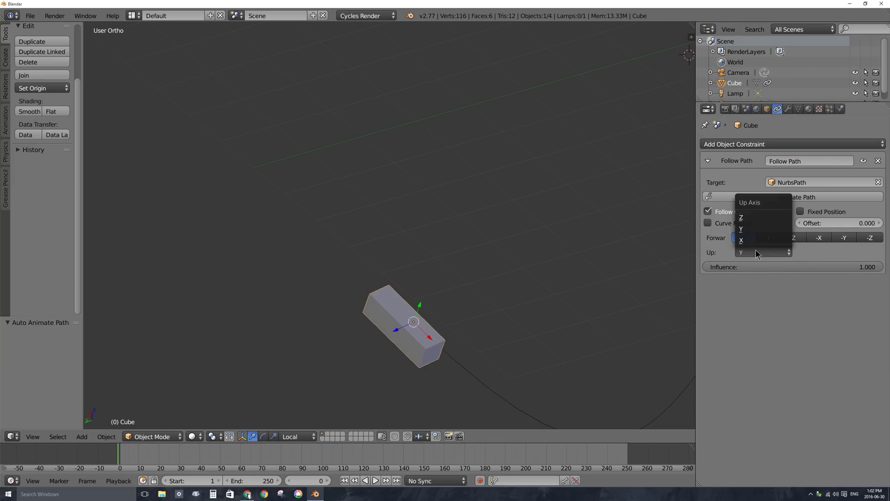
pyautogui.click(751, 229)
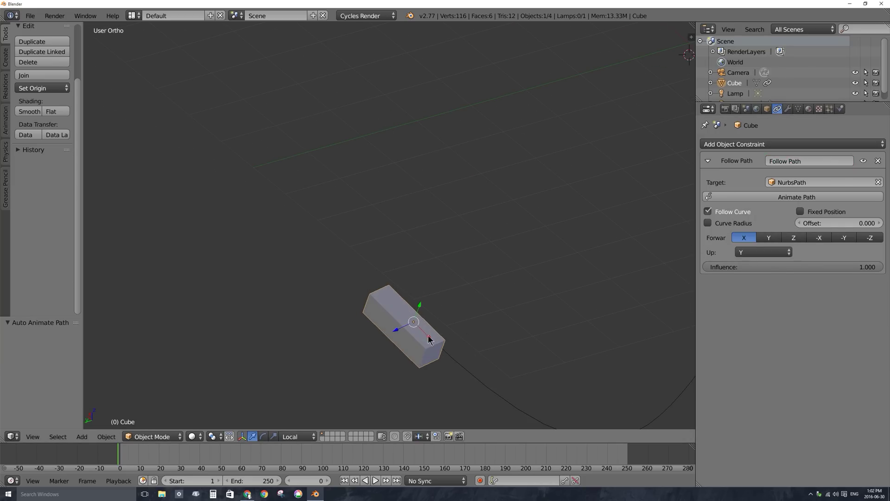
pyautogui.click(763, 251)
pyautogui.click(758, 229)
pyautogui.click(762, 253)
pyautogui.click(746, 229)
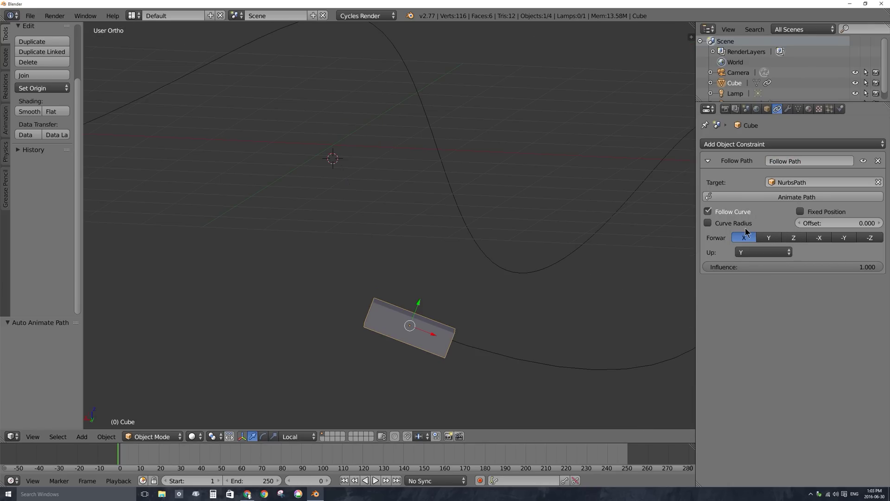
pyautogui.scroll(-5, 450, 308)
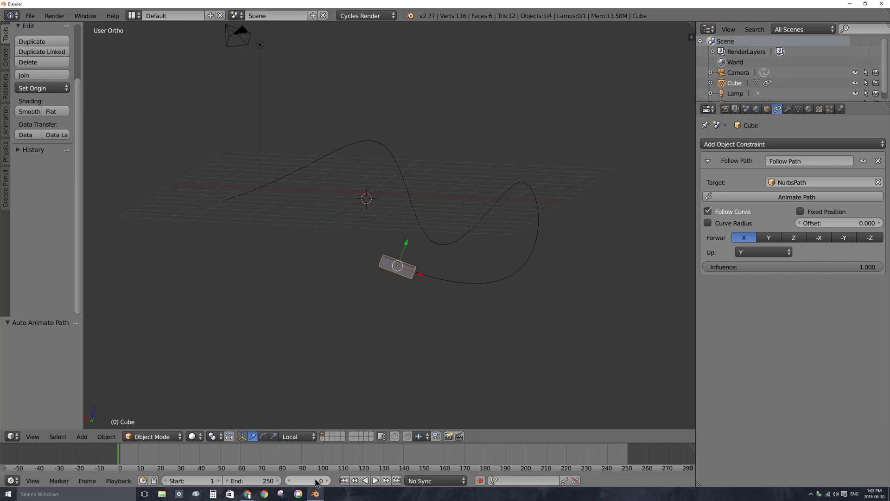
# Step: Play back the cube's motion, and set the NURBS path's Path Animation length to 250 frames
pyautogui.click(375, 481)
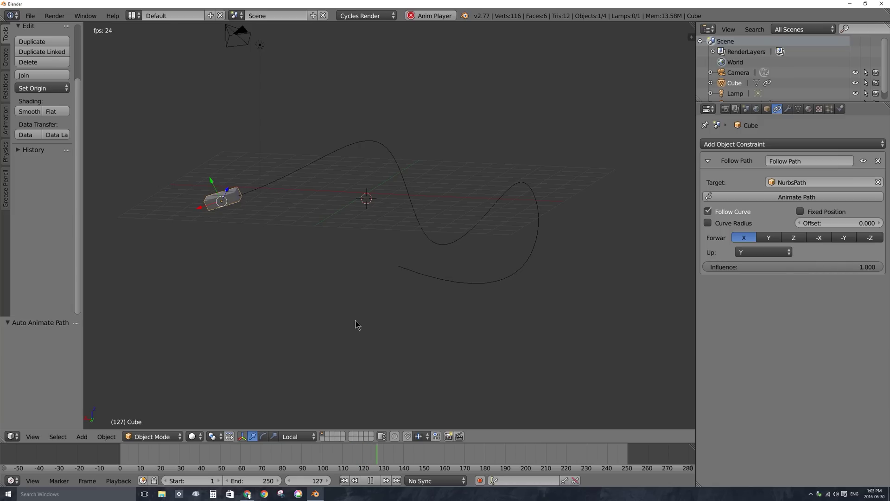
pyautogui.click(370, 480)
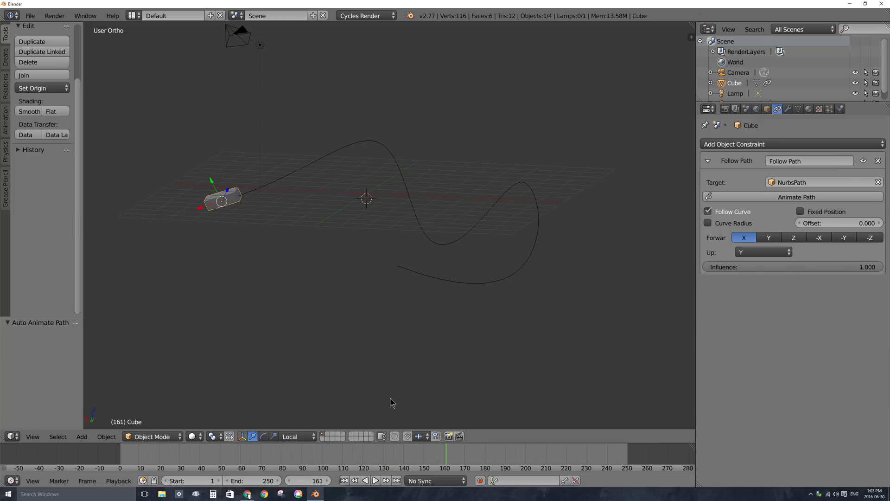
pyautogui.rightClick(365, 147)
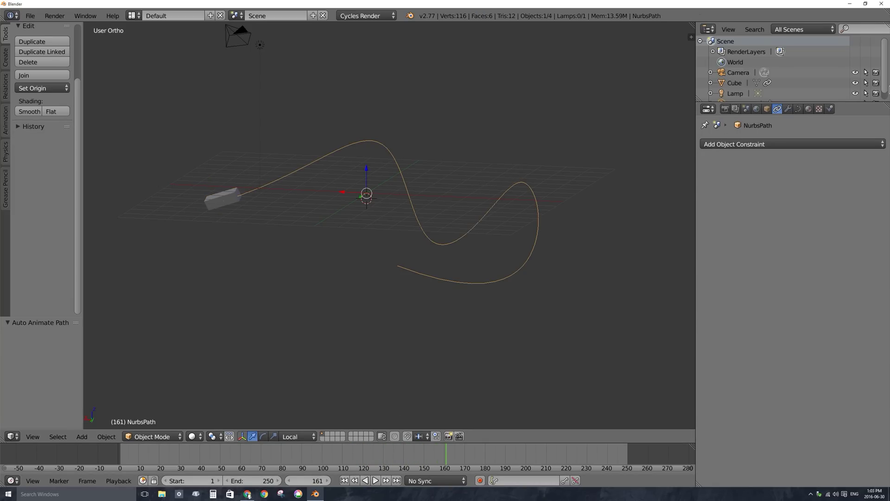
pyautogui.click(797, 110)
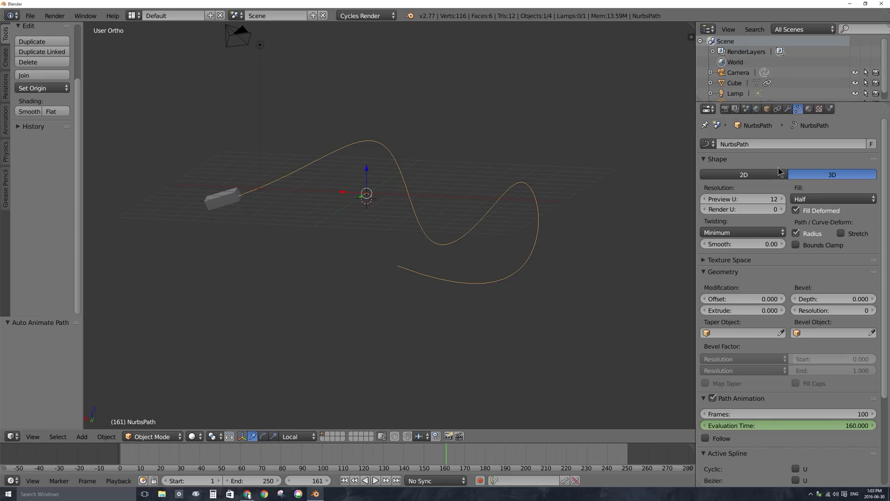
pyautogui.scroll(-2, 763, 347)
pyautogui.scroll(-4, 762, 346)
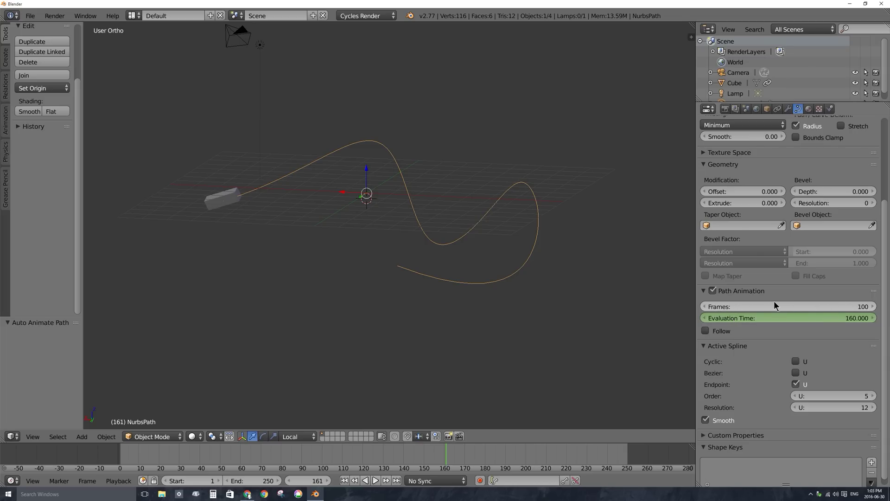
pyautogui.click(801, 305)
pyautogui.write('25')
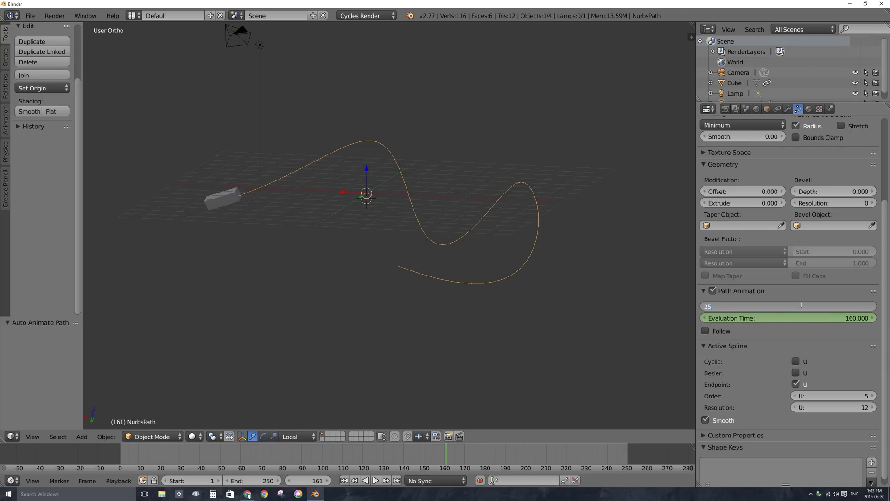
pyautogui.write('0')
pyautogui.press('Return')
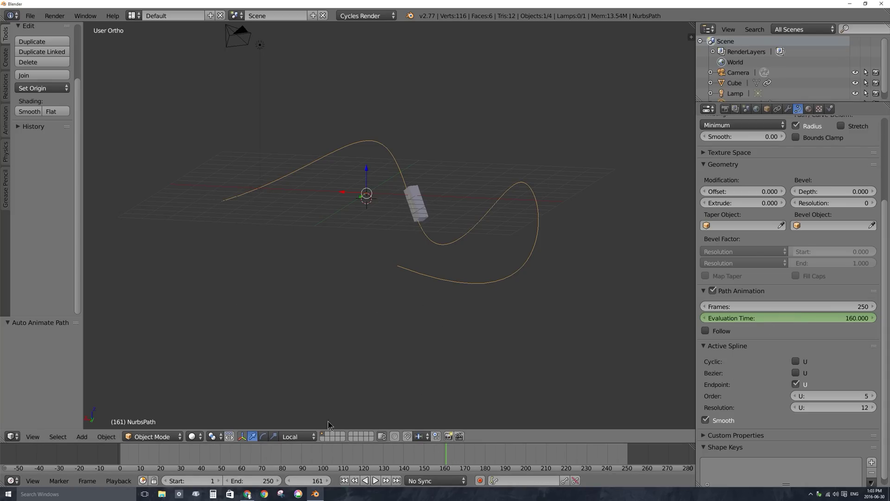
# Step: Play back the slower motion, return to frame 0 and examine the cube's orientation on the path from several angles
pyautogui.hotkey('alt', 'a')
pyautogui.click(376, 480)
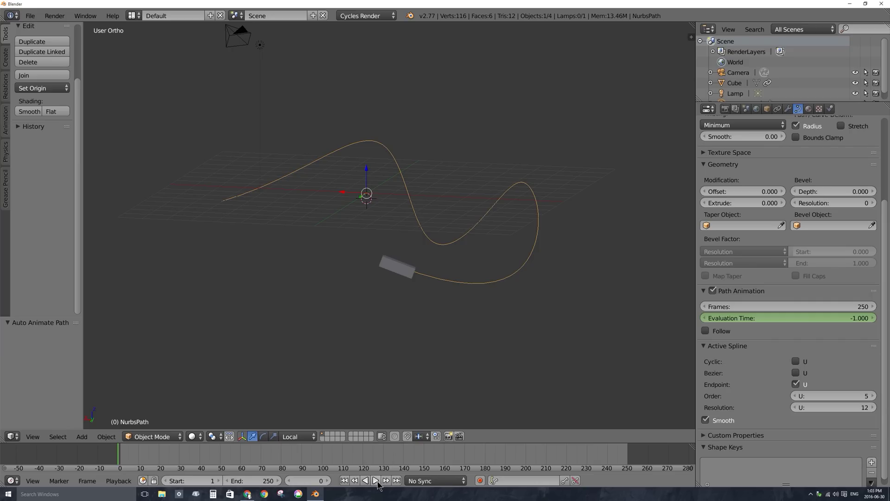
pyautogui.click(377, 481)
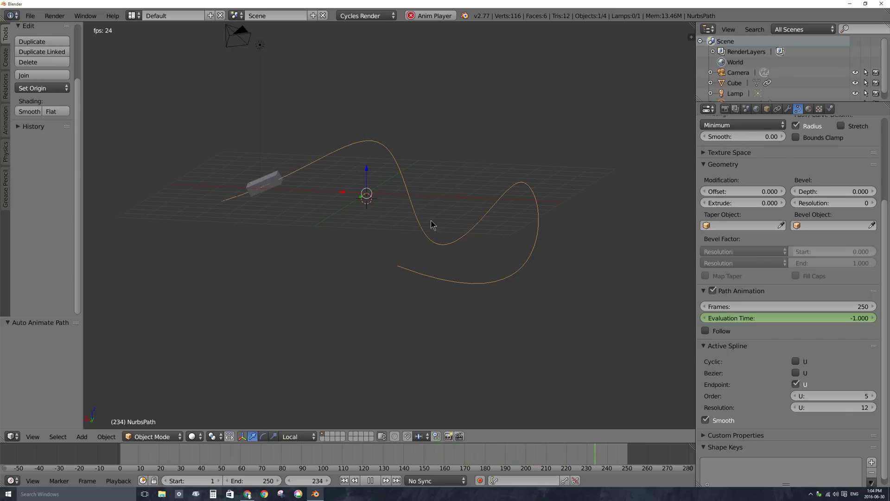
pyautogui.moveTo(425, 296)
pyautogui.mouseDown(button='middle')
pyautogui.moveTo(509, 269)
pyautogui.moveTo(506, 290)
pyautogui.moveTo(424, 306)
pyautogui.mouseUp(button='middle')
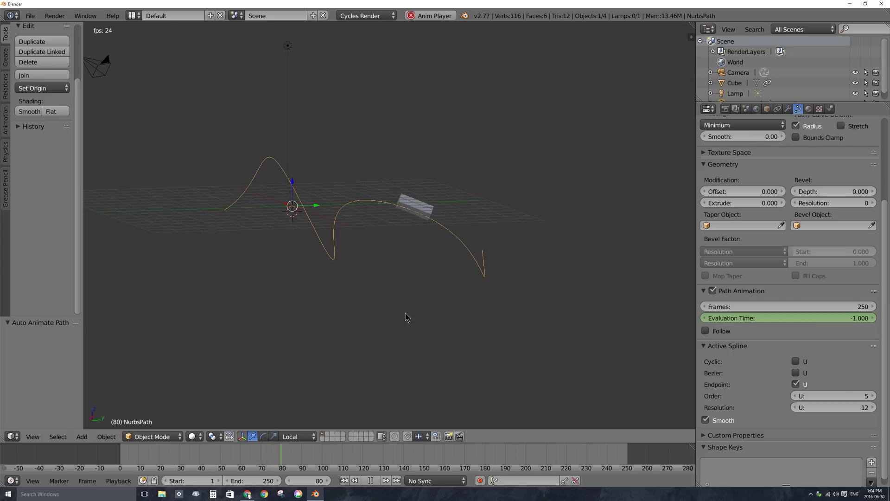
pyautogui.click(370, 481)
pyautogui.click(214, 455)
pyautogui.moveTo(200, 455); pyautogui.dragTo(76, 452)
pyautogui.moveTo(241, 352); pyautogui.dragTo(419, 328, button='middle')
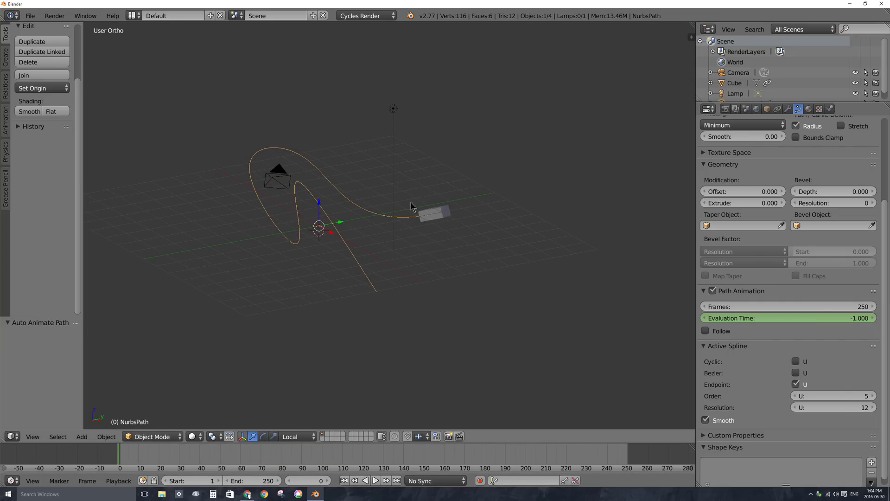
pyautogui.moveTo(444, 223); pyautogui.dragTo(427, 232, button='middle')
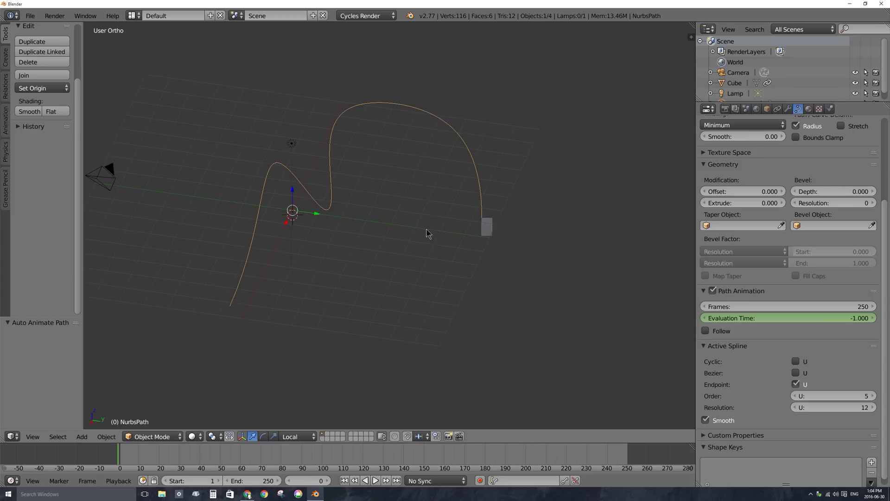
# Step: Select the cube and try rotating it about the global X axis
pyautogui.rightClick(489, 235)
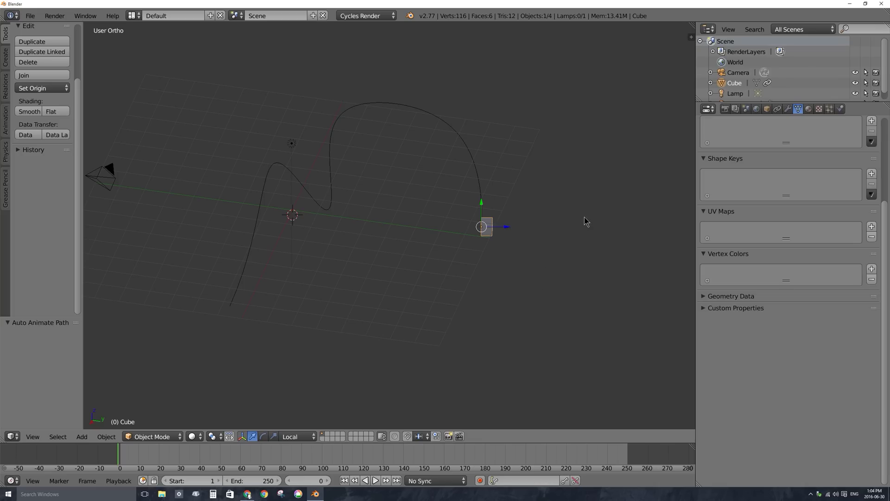
pyautogui.press('r')
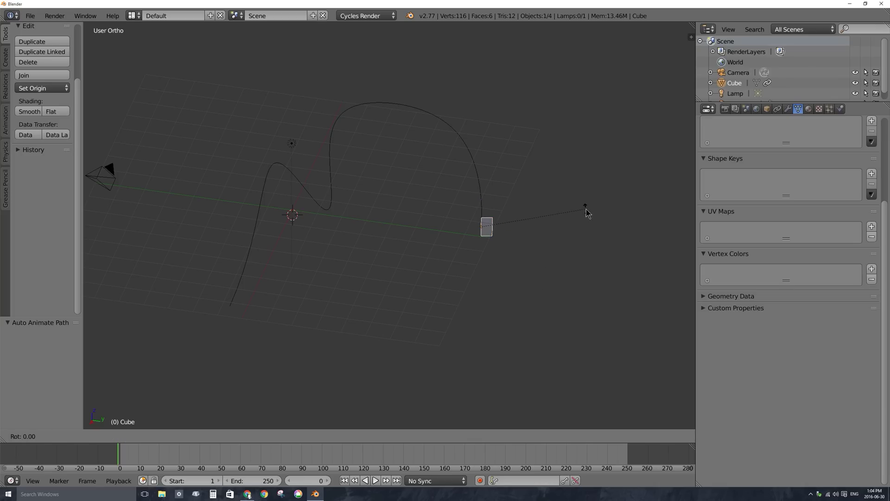
pyautogui.click(585, 212)
pyautogui.moveTo(588, 214); pyautogui.dragTo(508, 246, button='middle')
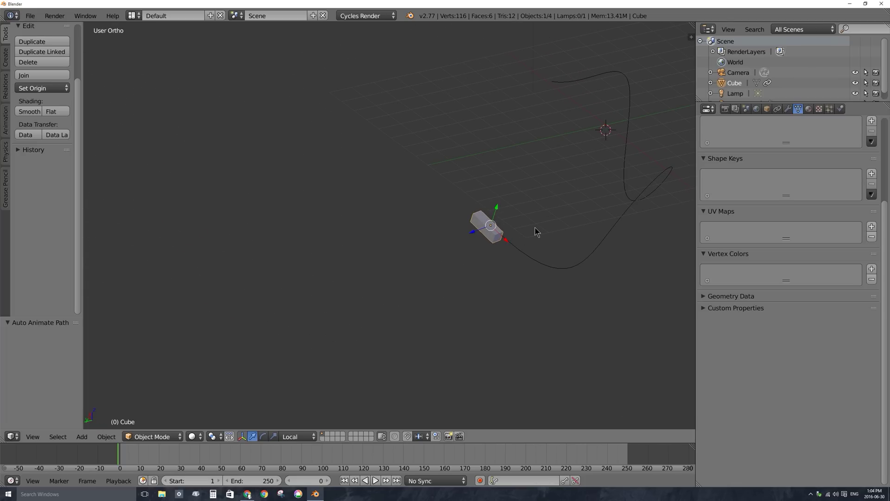
pyautogui.press('r')
pyautogui.press('x')
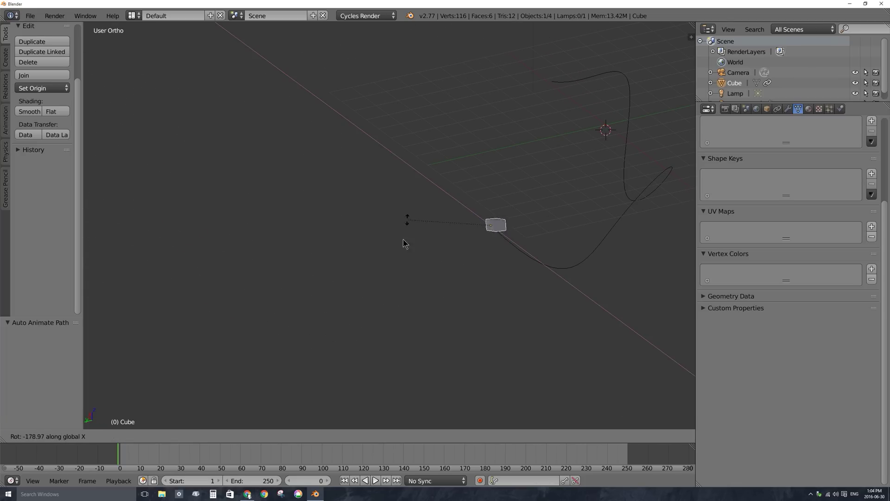
pyautogui.click(527, 228)
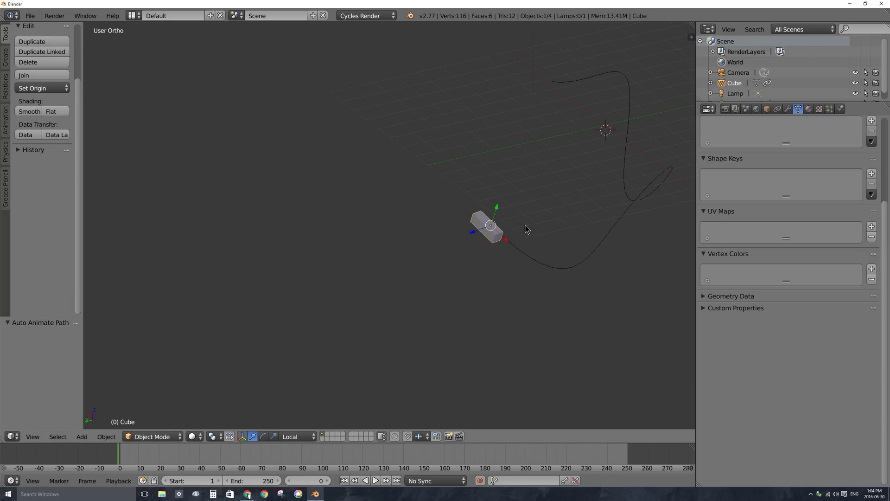
# Step: Rotate the cube by about -1524° around its local X axis and insert a Rotation keyframe at frame 0
pyautogui.press('r')
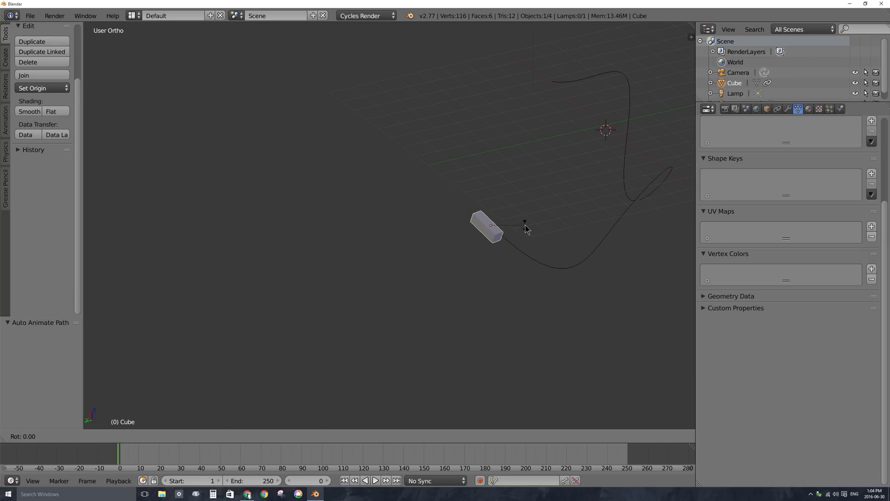
pyautogui.press('x')
pyautogui.press('x')
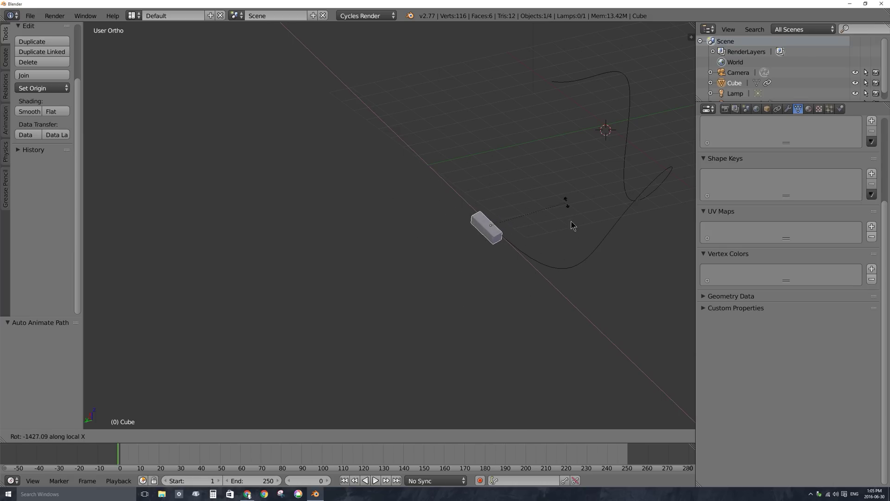
pyautogui.click(493, 259)
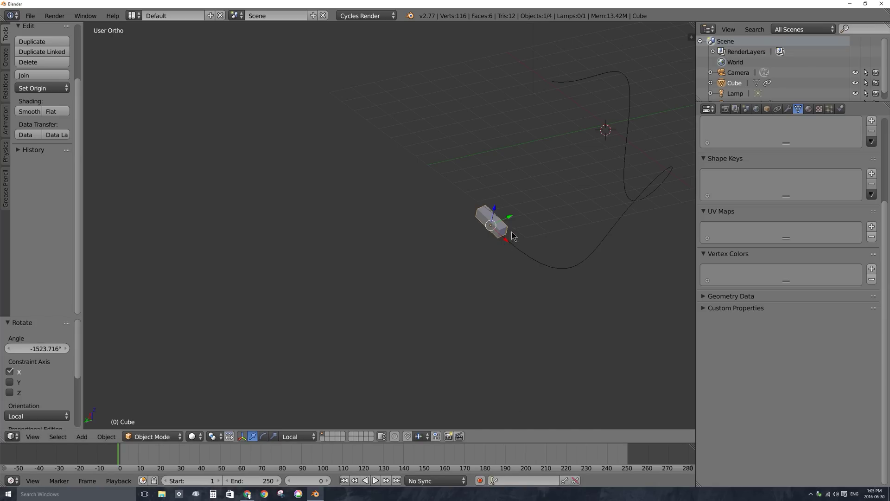
pyautogui.press('i')
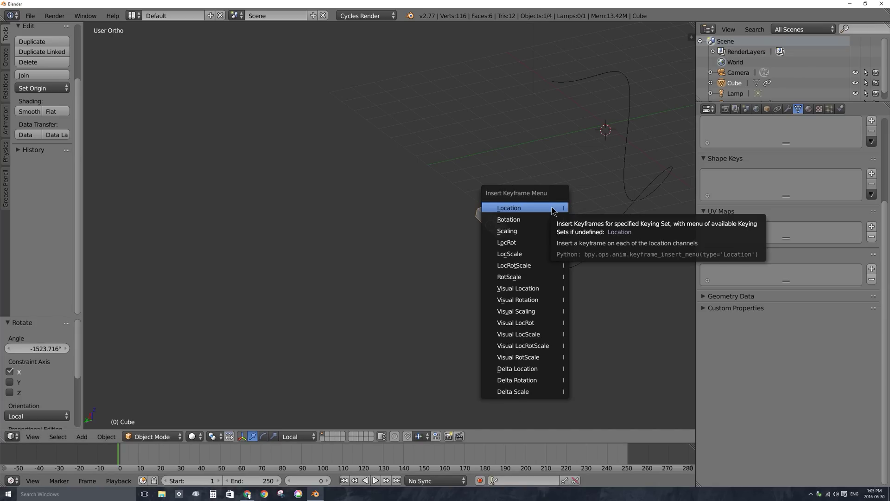
pyautogui.click(519, 220)
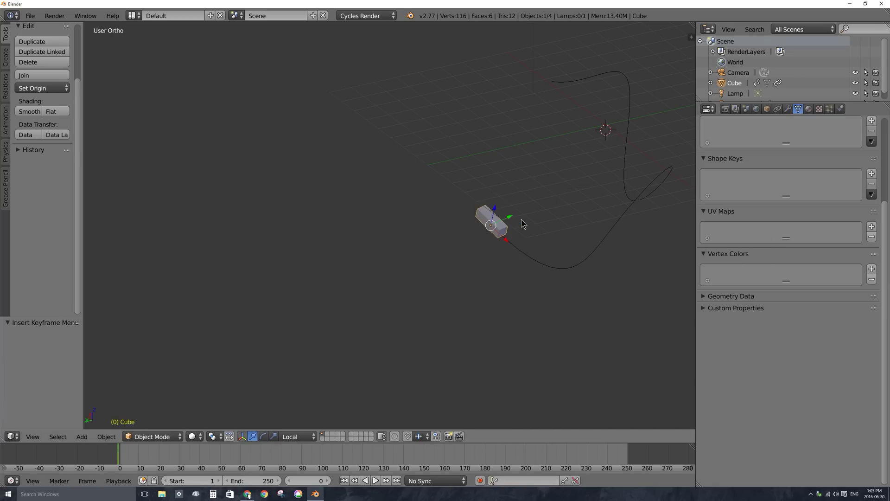
# Step: Advance the animation to frame 63 and rotate the cube about 69° around its local X axis
pyautogui.hotkey('alt', 'a')
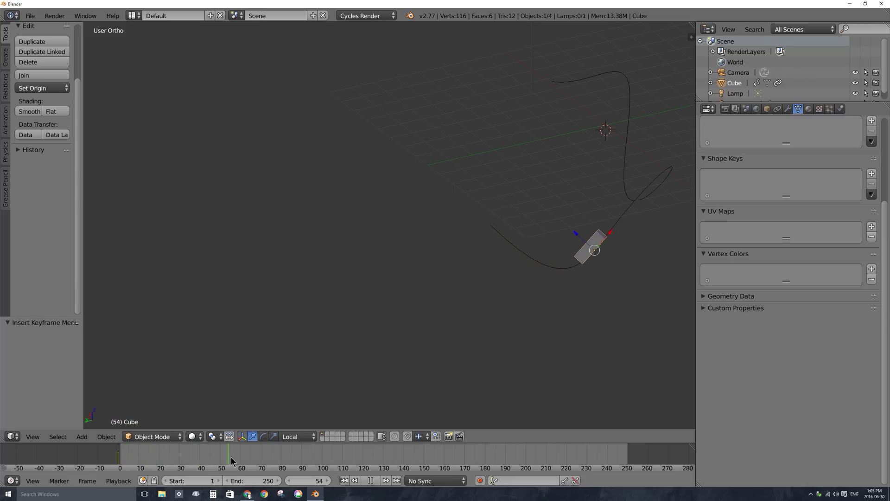
pyautogui.hotkey('alt', 'a')
pyautogui.moveTo(343, 296); pyautogui.dragTo(406, 232, button='middle')
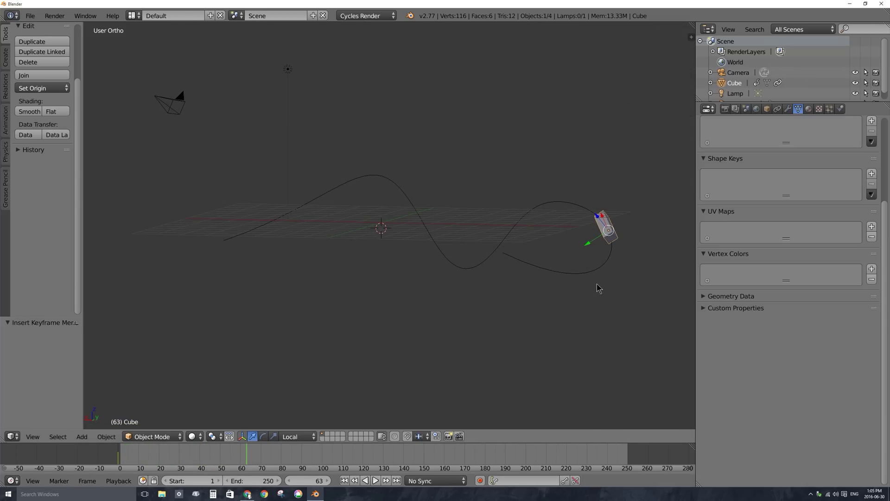
pyautogui.moveTo(631, 239); pyautogui.dragTo(610, 248, button='middle')
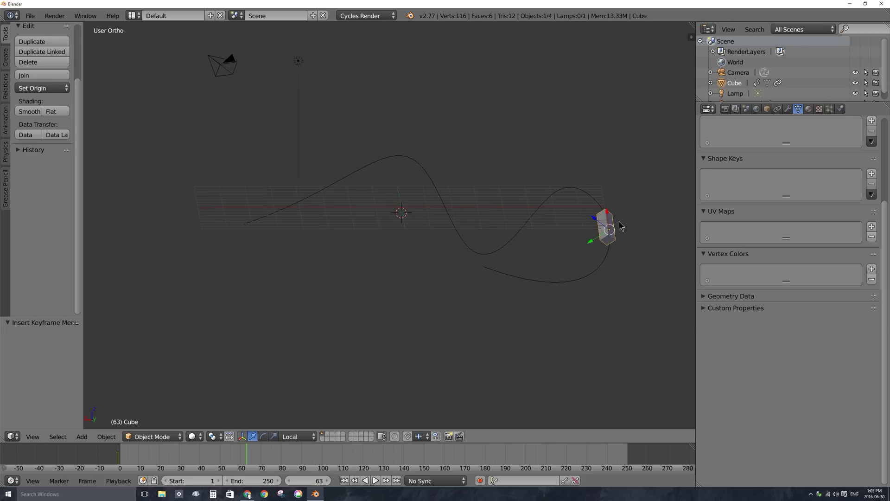
pyautogui.press('r')
pyautogui.press('x')
pyautogui.press('x')
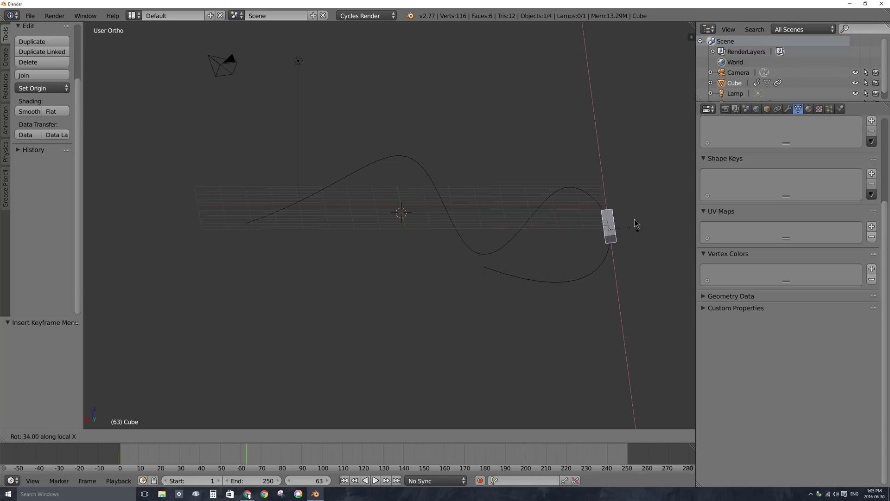
pyautogui.click(648, 253)
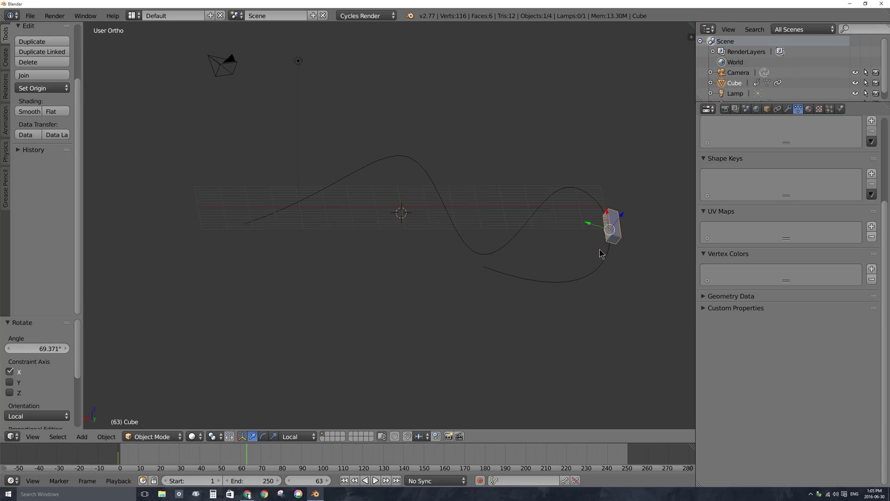
# Step: Insert a Rotation keyframe for the cube at frame 63 and scrub forward to frame 83 to check the motion
pyautogui.press('i')
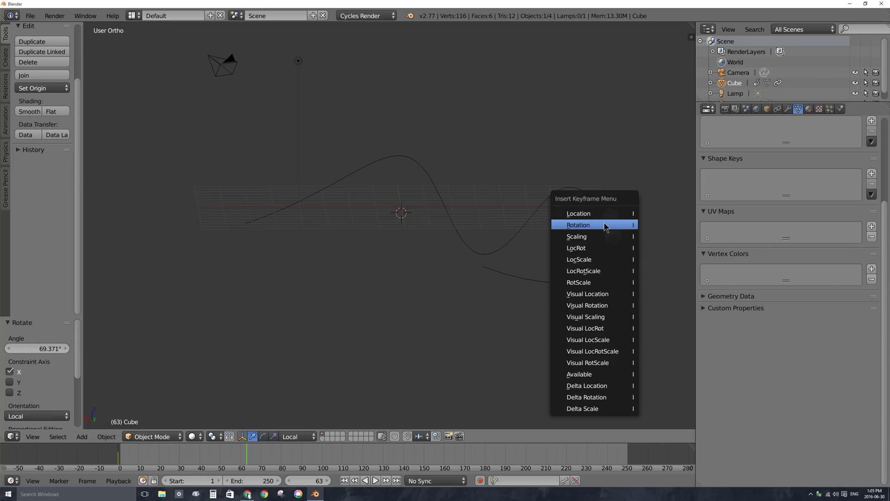
pyautogui.click(602, 226)
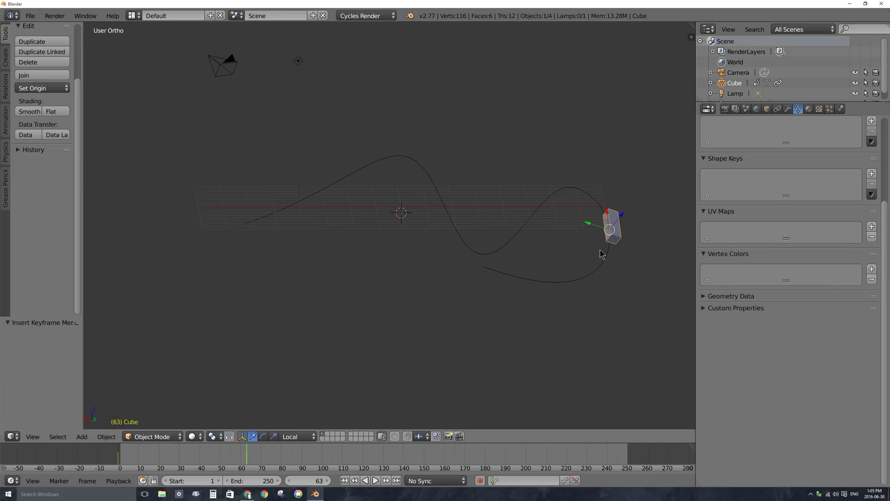
pyautogui.moveTo(218, 452); pyautogui.dragTo(289, 465)
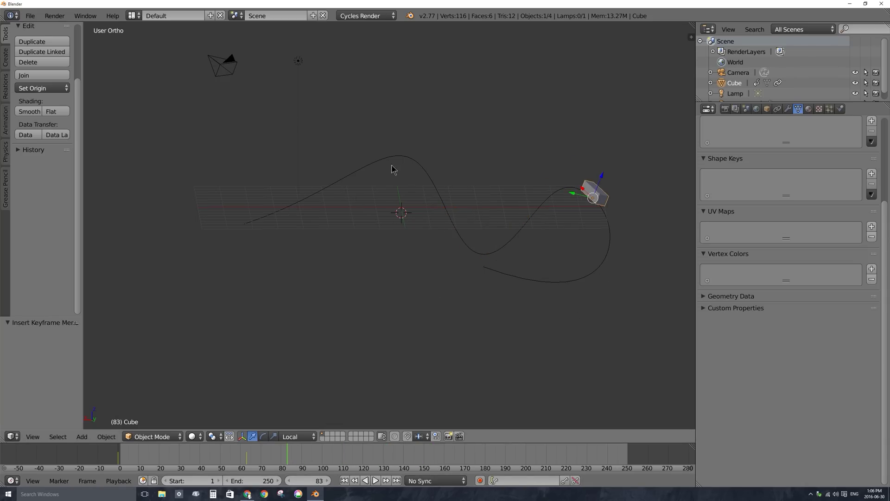
# Step: Reload the start-up file without saving and delete the default cube
pyautogui.click(30, 16)
pyautogui.click(45, 29)
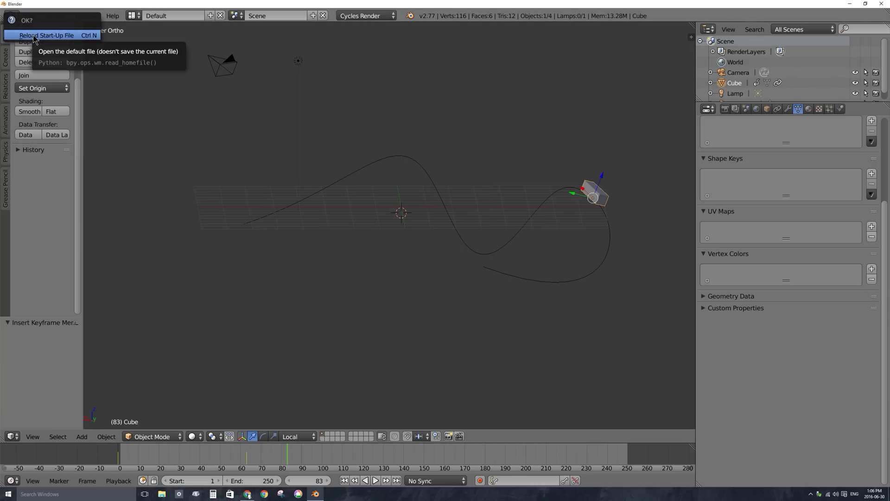
pyautogui.click(33, 36)
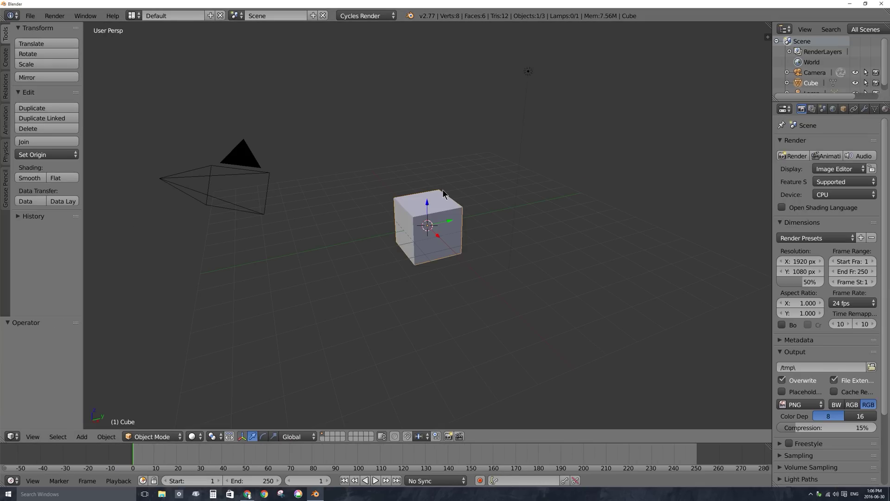
pyautogui.press('x')
pyautogui.click(437, 207)
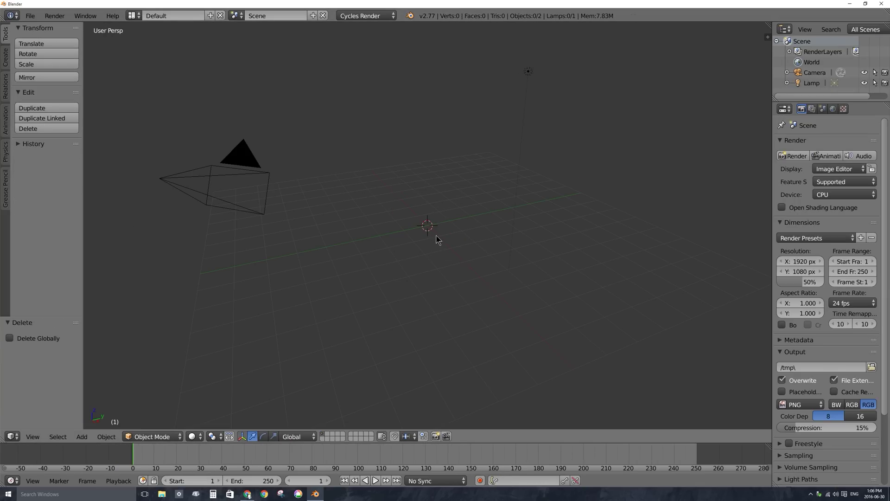
# Step: Add a NURBS Path curve at the scene origin
pyautogui.hotkey('shift', 'a')
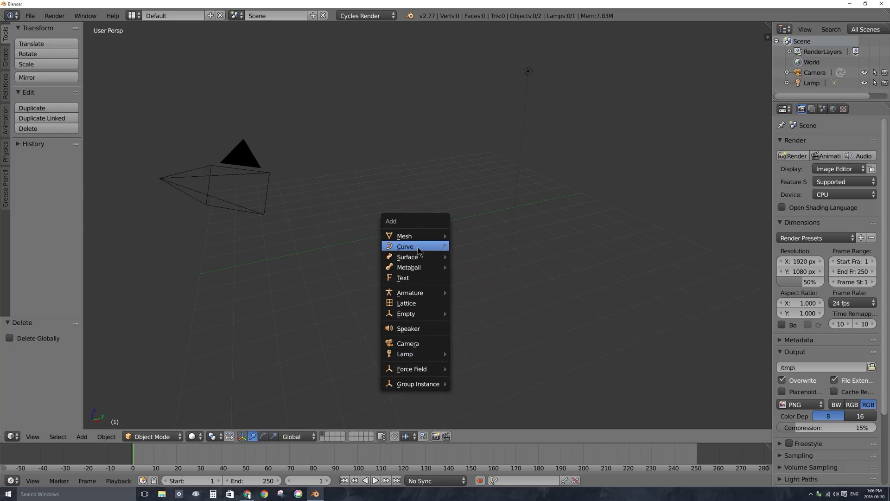
pyautogui.moveTo(417, 248)
pyautogui.click(473, 293)
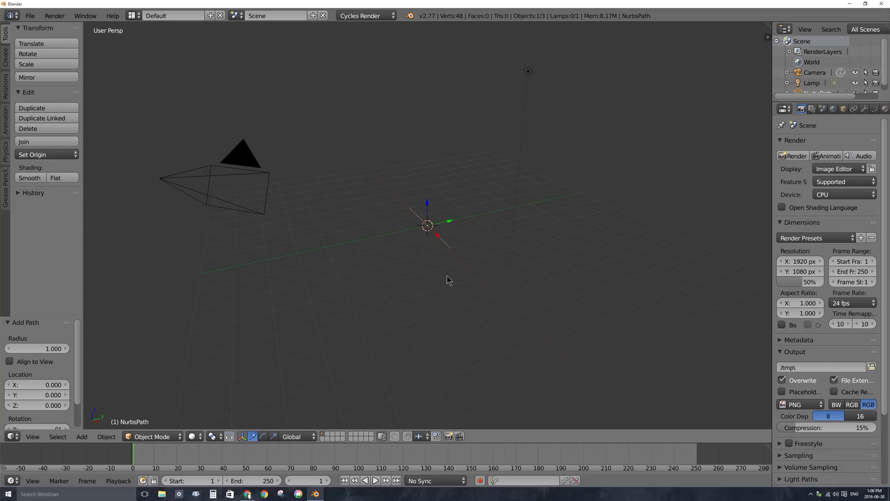
# Step: Scale the new NURBS path up to several times its original size
pyautogui.press('s')
pyautogui.click(569, 303)
pyautogui.moveTo(506, 306); pyautogui.dragTo(473, 295, button='middle')
# Step: In Edit Mode, raise the path's second control point above the grid and pull the adjacent end point outward and down
pyautogui.press('Tab')
pyautogui.rightClick(349, 218)
pyautogui.press('g')
pyautogui.click(380, 153)
pyautogui.moveTo(277, 214); pyautogui.dragTo(296, 194, button='middle')
pyautogui.press('g')
pyautogui.click(176, 213)
pyautogui.moveTo(176, 214); pyautogui.dragTo(170, 207, button='middle')
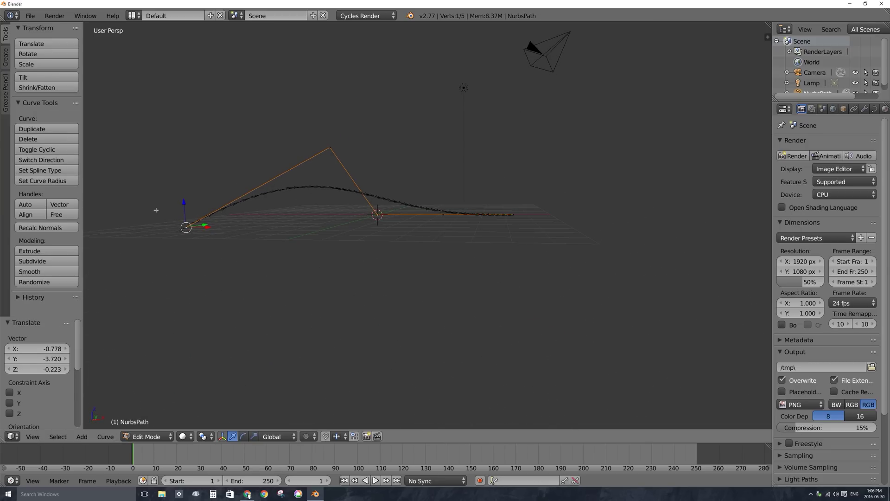
pyautogui.press('g')
pyautogui.click(191, 265)
# Step: Move the path's middle and remaining control points to opposite sides to form an S-shaped curve, and return to Object Mode
pyautogui.rightClick(377, 215)
pyautogui.press('g')
pyautogui.click(400, 258)
pyautogui.moveTo(444, 214); pyautogui.dragTo(554, 198, button='middle')
pyautogui.press('g')
pyautogui.click(445, 263)
pyautogui.rightClick(445, 263)
pyautogui.press('g')
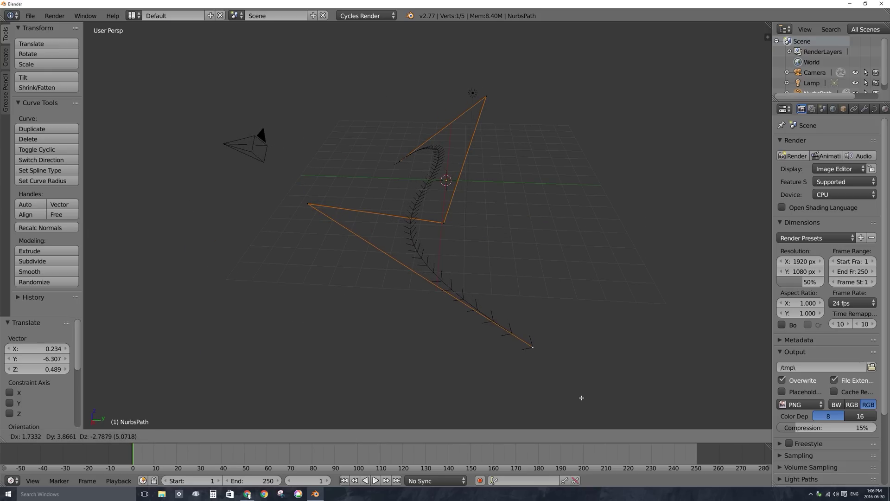
pyautogui.click(540, 350)
pyautogui.moveTo(392, 257); pyautogui.dragTo(421, 278, button='middle')
pyautogui.press('Tab')
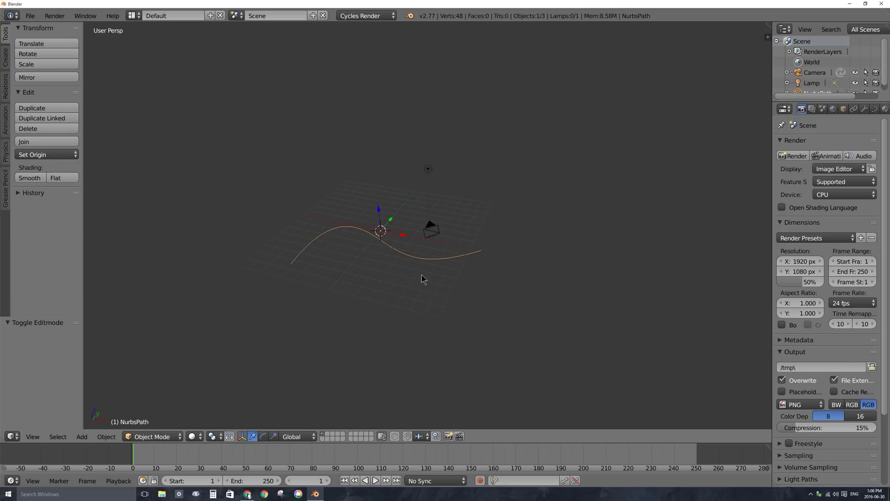
# Step: Subdivide the path between its raised and middle control points, and move the new point about -2.29, 9.32, -0.81 in X, Y, Z
pyautogui.press('Tab')
pyautogui.rightClick(353, 174)
pyautogui.keyDown('shift'); pyautogui.rightClick(393, 255); pyautogui.keyUp('shift')
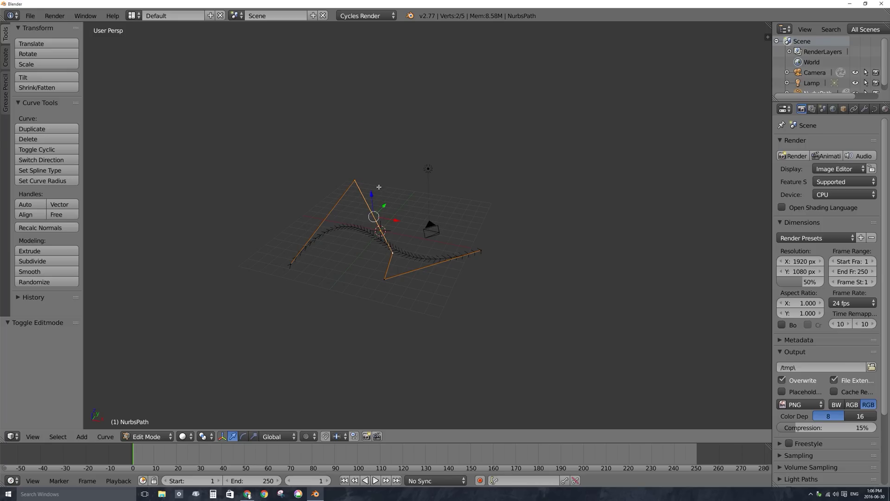
pyautogui.press('w')
pyautogui.click(363, 190)
pyautogui.rightClick(374, 216)
pyautogui.moveTo(373, 217); pyautogui.dragTo(377, 217, button='middle')
pyautogui.press('g')
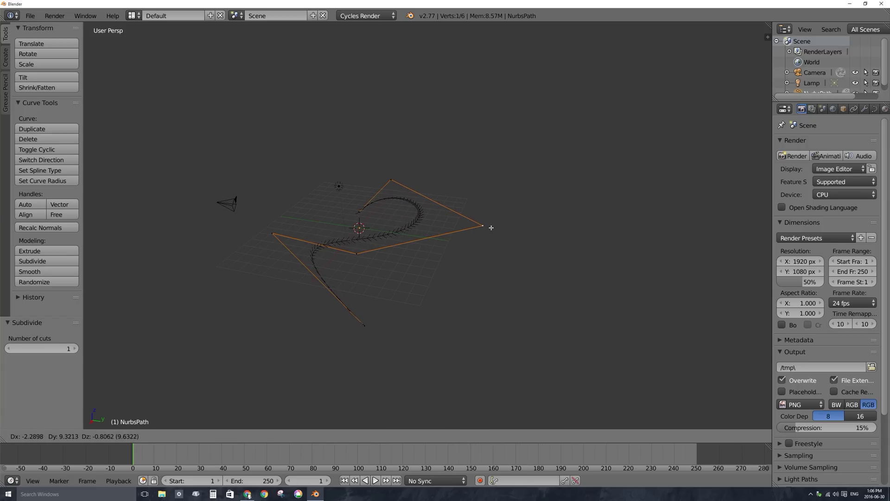
pyautogui.click(483, 226)
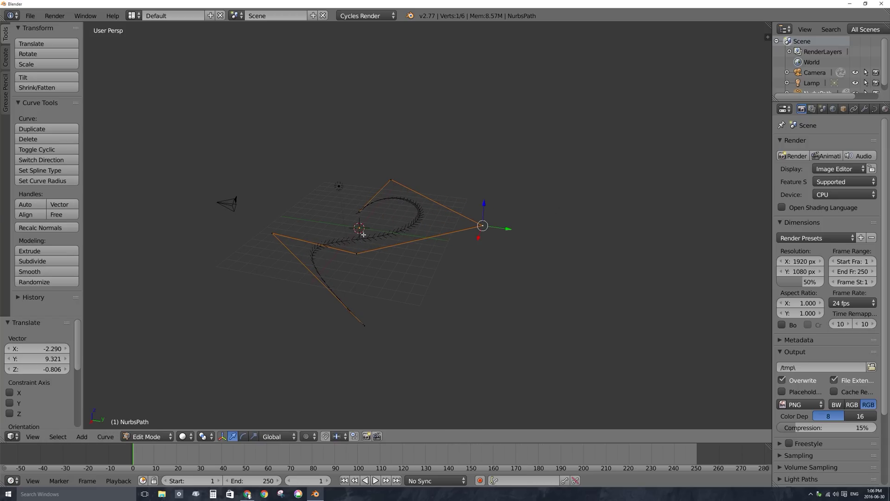
# Step: Raise the path's upper control point by about 4.8 in Z, lower the opposite control point below the grid, and return to Object Mode
pyautogui.moveTo(386, 223); pyautogui.dragTo(378, 270, button='middle')
pyautogui.rightClick(387, 203)
pyautogui.press('g')
pyautogui.click(394, 209)
pyautogui.rightClick(414, 314)
pyautogui.press('g')
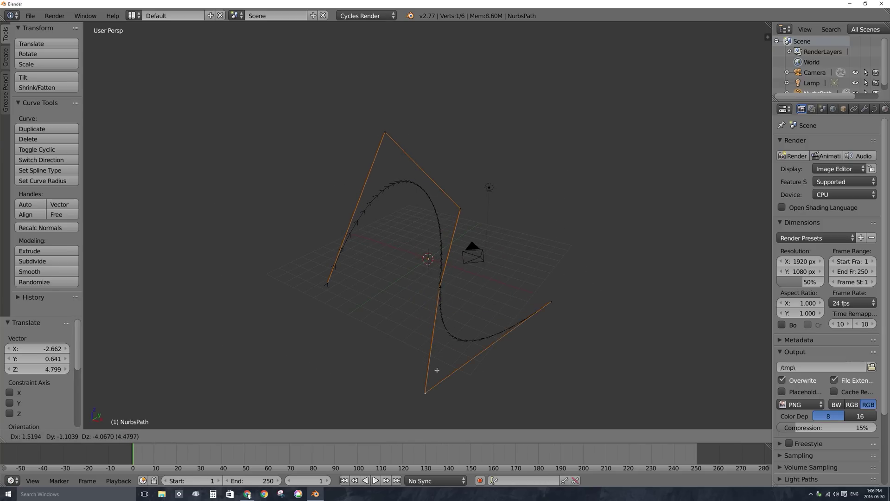
pyautogui.click(433, 371)
pyautogui.moveTo(433, 371); pyautogui.dragTo(430, 336, button='middle')
pyautogui.press('Tab')
# Step: Clear the camera's rotation and location so that it sits at the scene origin
pyautogui.moveTo(341, 355); pyautogui.dragTo(362, 336, button='middle')
pyautogui.rightClick(480, 239)
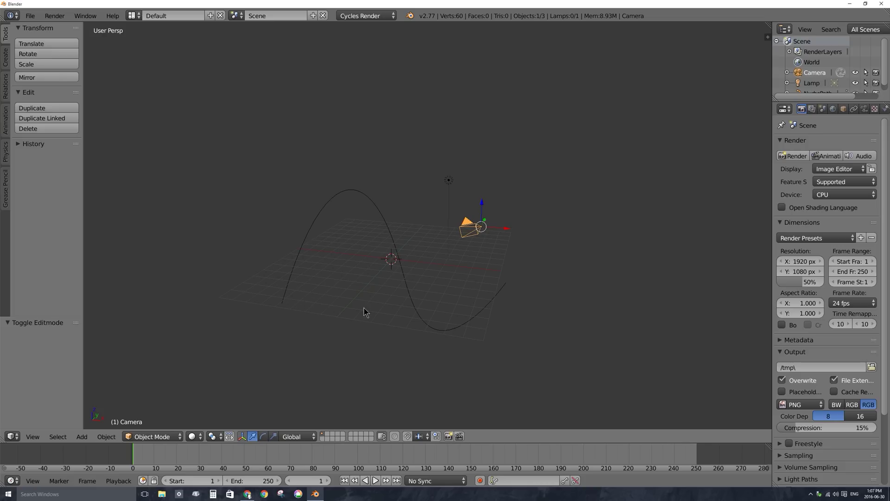
pyautogui.rightClick(402, 268)
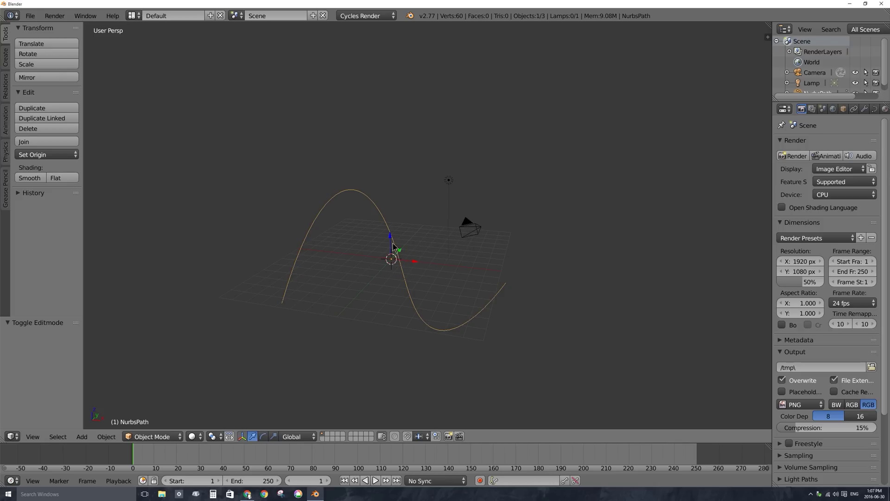
pyautogui.rightClick(473, 230)
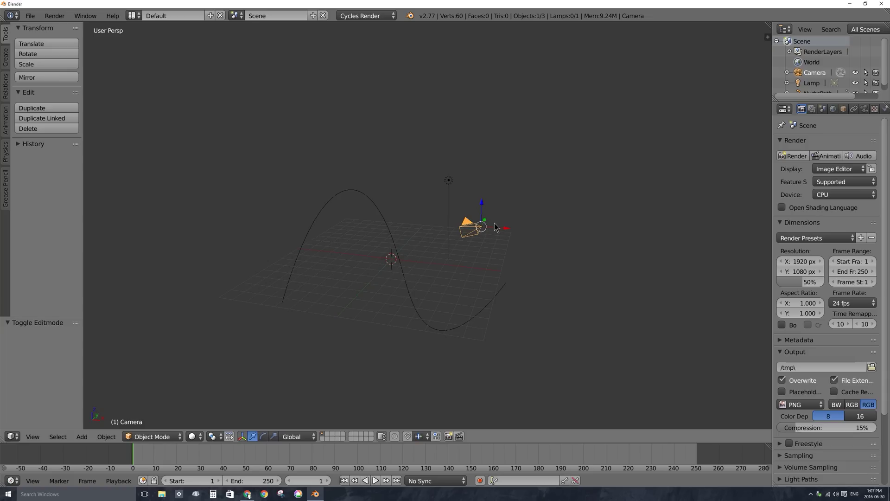
pyautogui.hotkey('alt', 'r')
pyautogui.hotkey('alt', 'g')
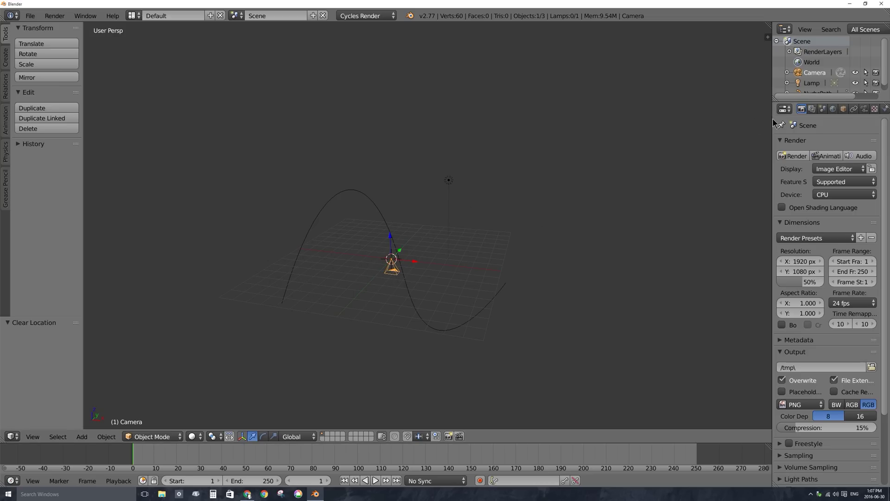
# Step: Add a Follow Path constraint to the camera with NurbsPath as target, and animate the path
pyautogui.moveTo(773, 123); pyautogui.dragTo(698, 123)
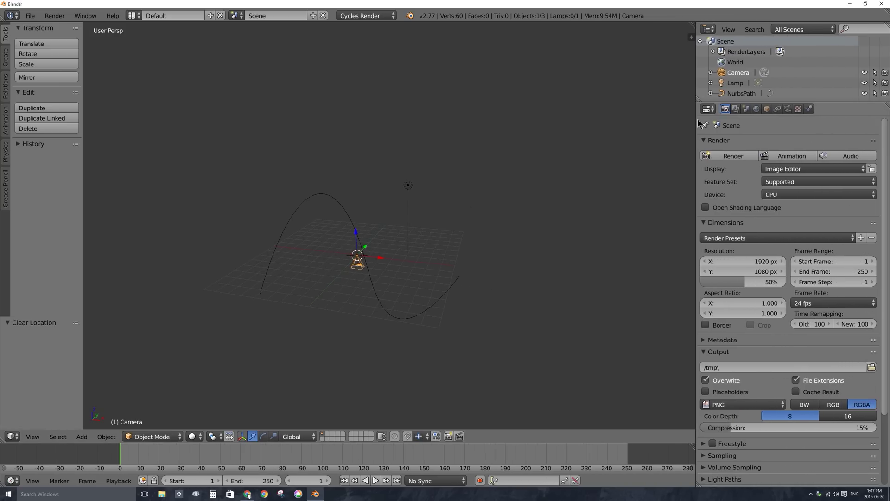
pyautogui.click(777, 109)
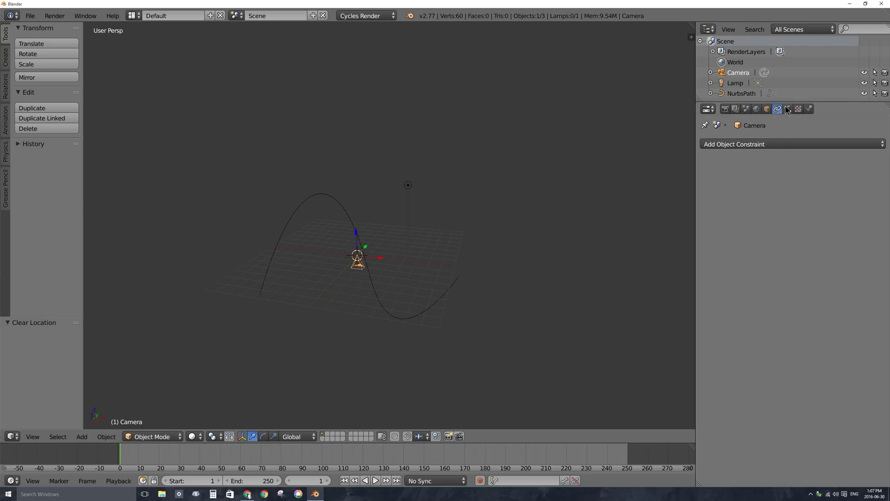
pyautogui.click(762, 144)
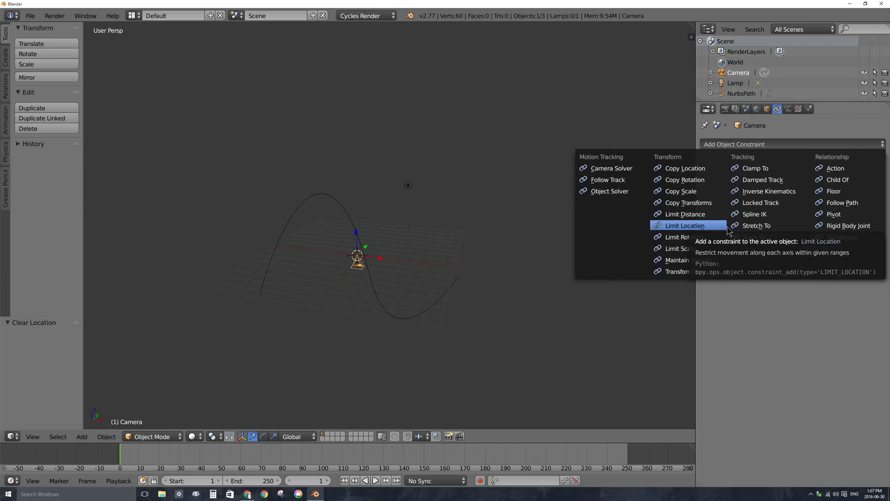
pyautogui.click(842, 202)
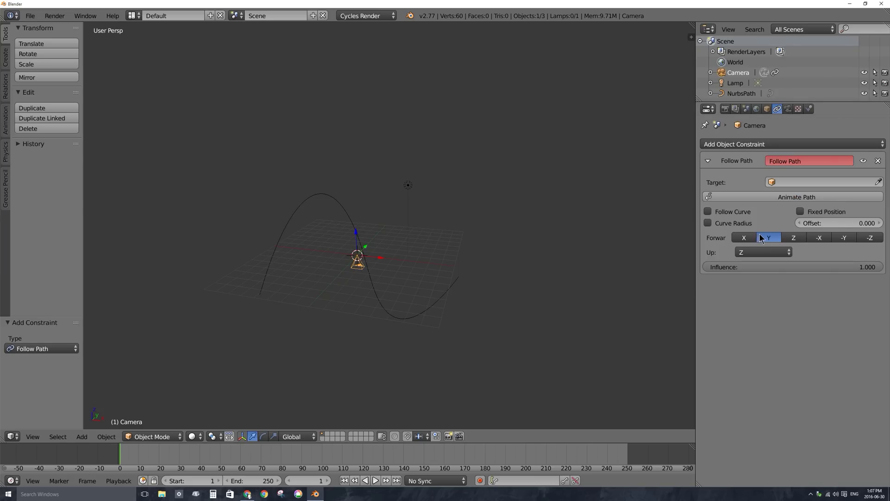
pyautogui.click(794, 181)
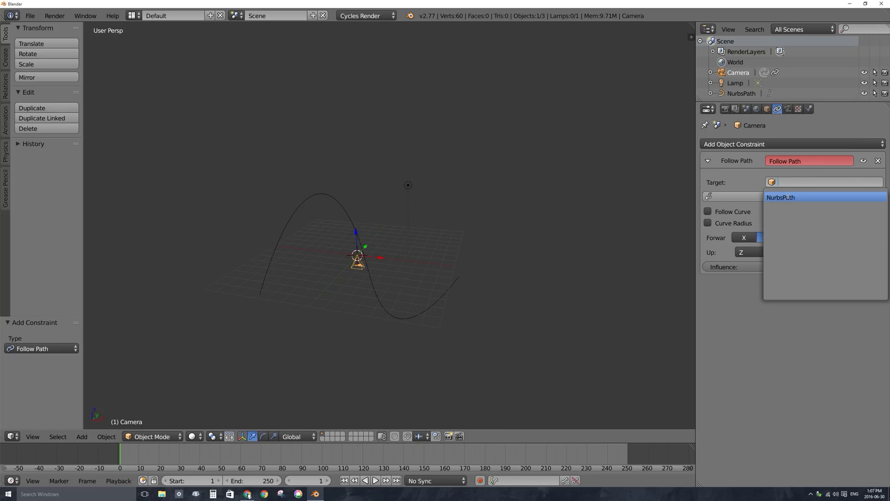
pyautogui.click(786, 196)
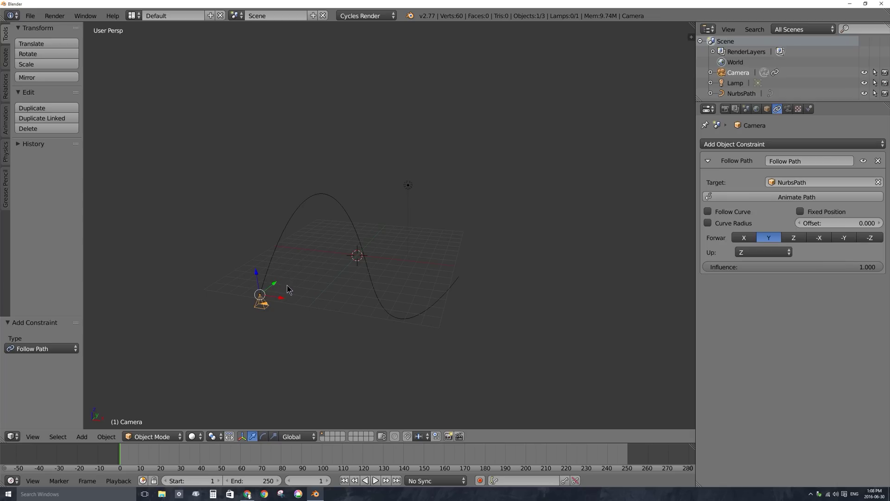
pyautogui.click(752, 197)
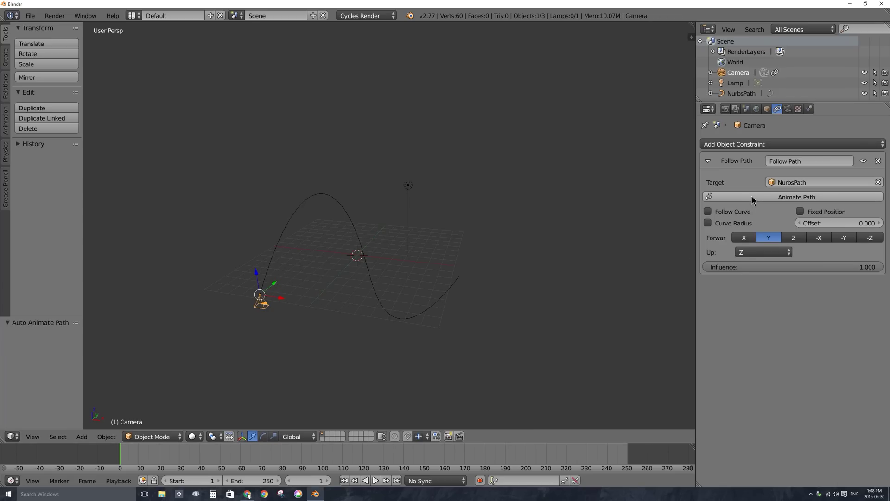
# Step: Show the Path Animation settings in the NURBS path's curve data
pyautogui.rightClick(360, 227)
pyautogui.click(798, 109)
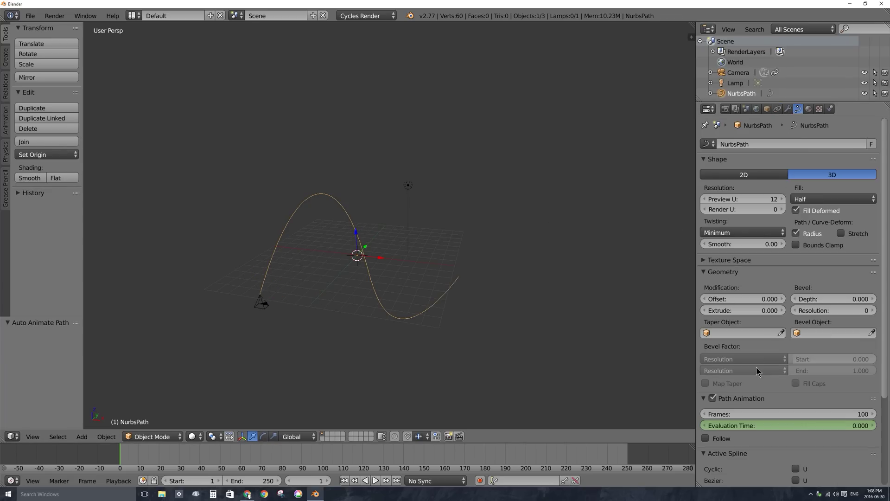
pyautogui.scroll(-2, 751, 403)
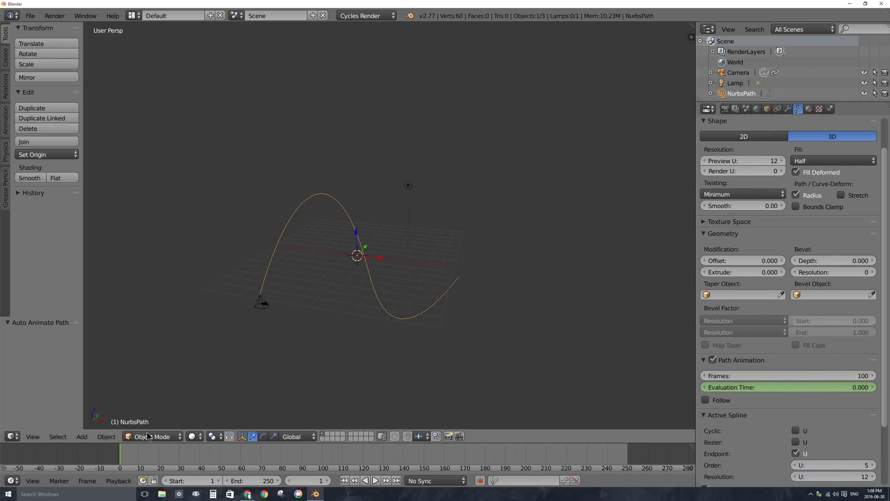
# Step: Play the animation to check how the camera travels along the path, and return to frame 0
pyautogui.hotkey('alt', 'a')
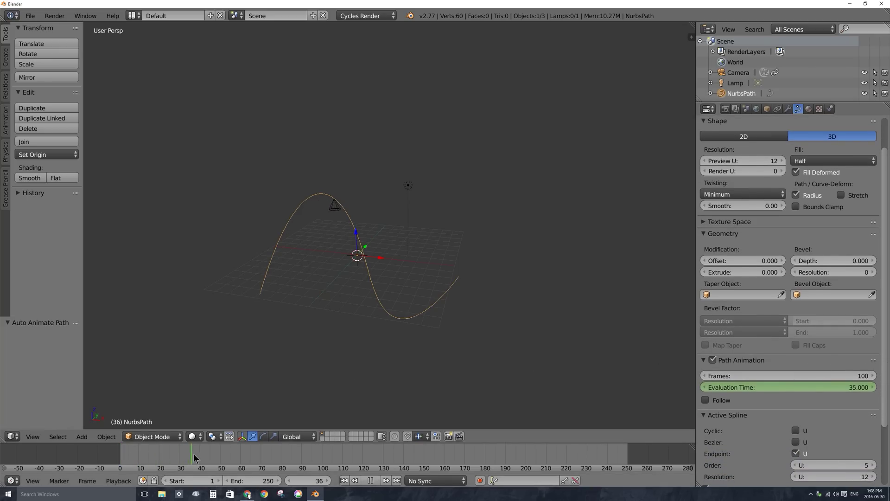
pyautogui.press('a')
pyautogui.press('a')
pyautogui.scroll(3, 306, 260)
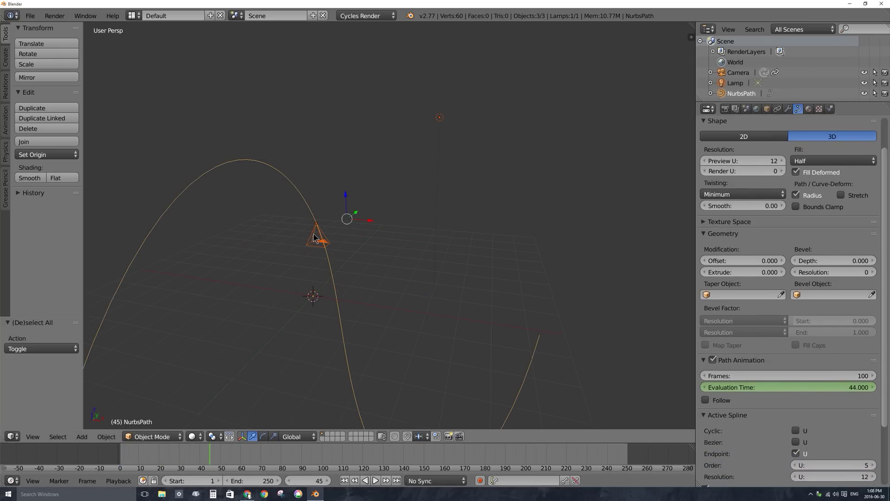
pyautogui.moveTo(300, 277); pyautogui.dragTo(324, 260, button='middle')
pyautogui.hotkey('shift', 'Left')
pyautogui.hotkey('alt', 'a')
pyautogui.moveTo(150, 472); pyautogui.dragTo(109, 472)
pyautogui.hotkey('alt', 'a')
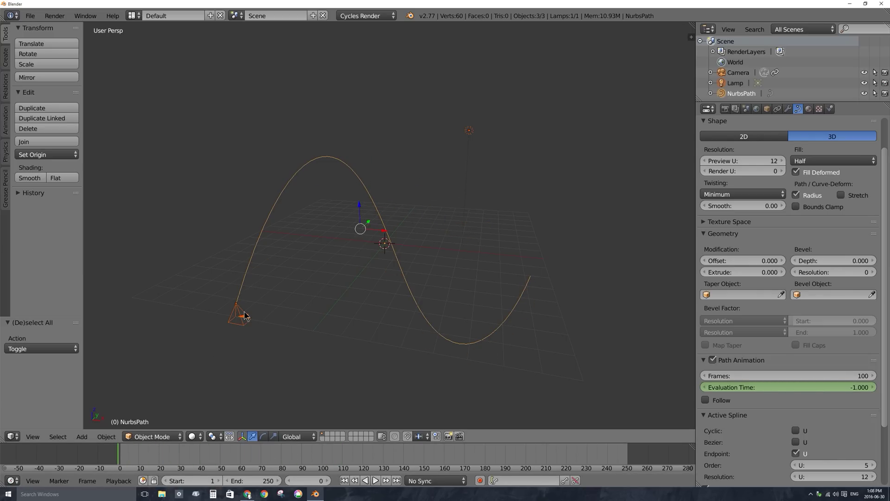
# Step: Enable Follow Curve in the camera's Follow Path constraint, play the animation to check it, and return to frame 0
pyautogui.rightClick(244, 315)
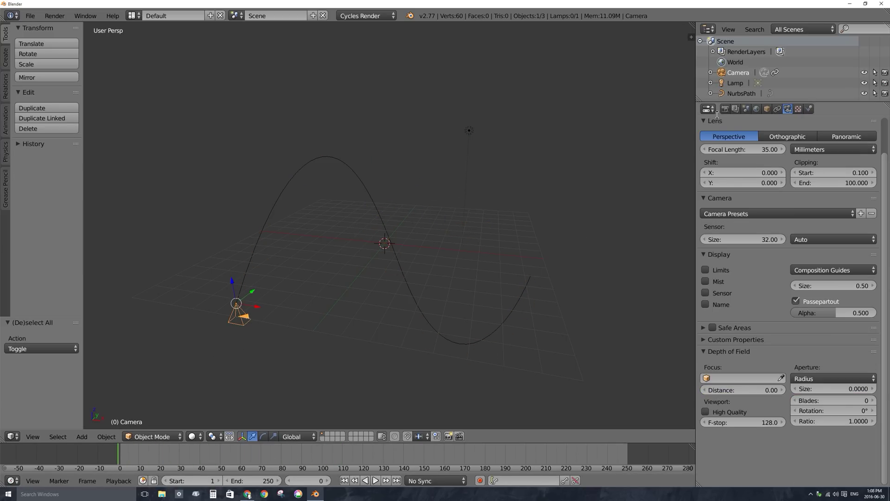
pyautogui.click(778, 108)
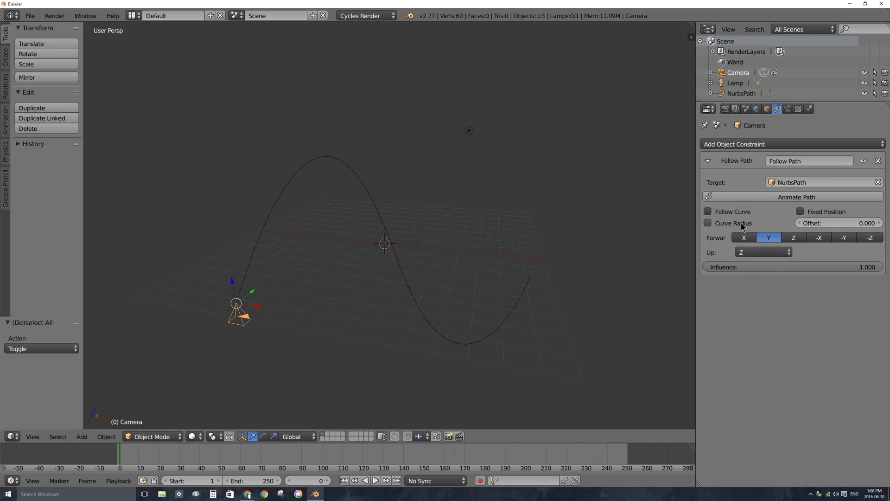
pyautogui.click(707, 211)
pyautogui.moveTo(482, 280); pyautogui.dragTo(272, 288, button='middle')
pyautogui.hotkey('alt', 'a')
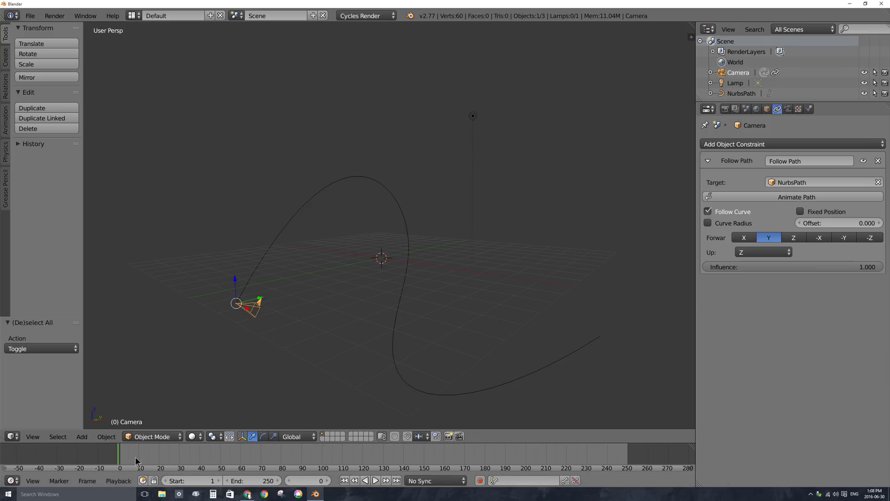
pyautogui.moveTo(158, 453); pyautogui.dragTo(103, 463)
pyautogui.press('Escape')
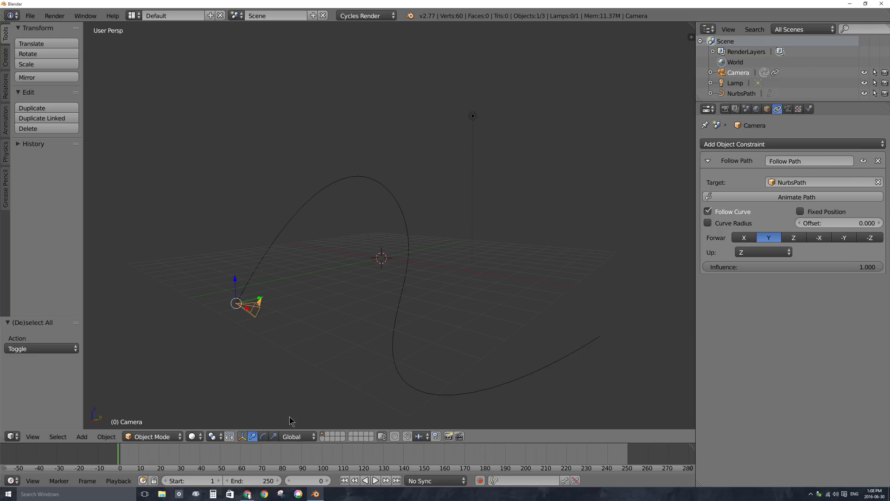
# Step: Switch the transform orientation to Local and examine the camera's axes up close
pyautogui.click(299, 437)
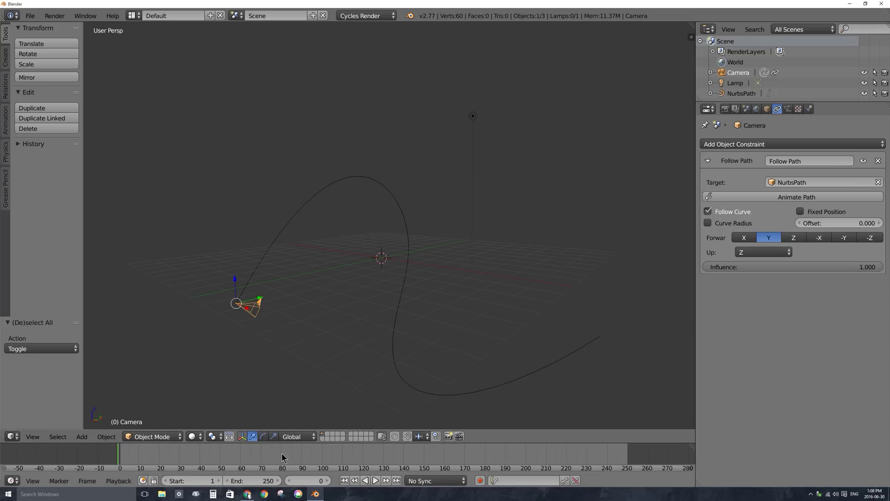
pyautogui.click(293, 436)
pyautogui.click(296, 413)
pyautogui.moveTo(219, 326); pyautogui.dragTo(346, 301, button='middle')
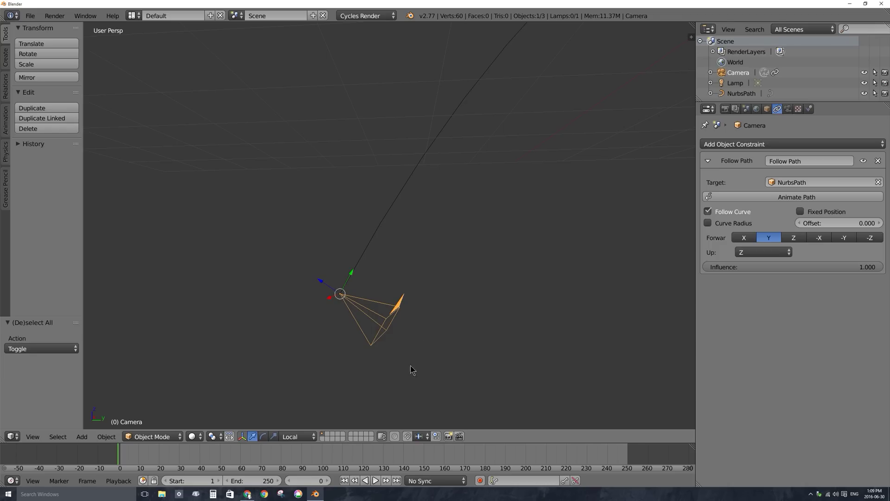
# Step: Set the Follow Path constraint's forward axis to -Z and its up axis to Y, and include the path in the selection
pyautogui.click(871, 239)
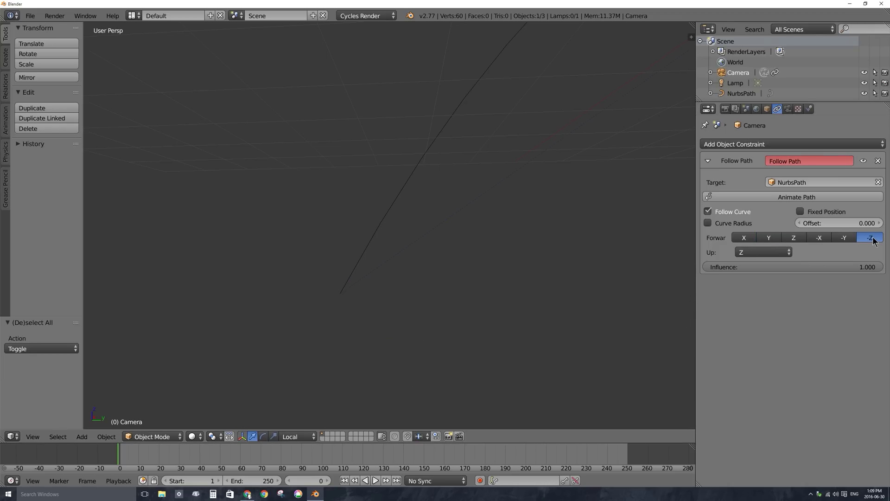
pyautogui.click(768, 252)
pyautogui.click(755, 227)
pyautogui.moveTo(395, 252); pyautogui.dragTo(376, 235, button='middle')
pyautogui.keyDown('shift'); pyautogui.rightClick(394, 226); pyautogui.keyUp('shift')
pyautogui.keyDown('shift'); pyautogui.rightClick(374, 243); pyautogui.keyUp('shift')
pyautogui.moveTo(378, 267); pyautogui.dragTo(394, 253, button='middle')
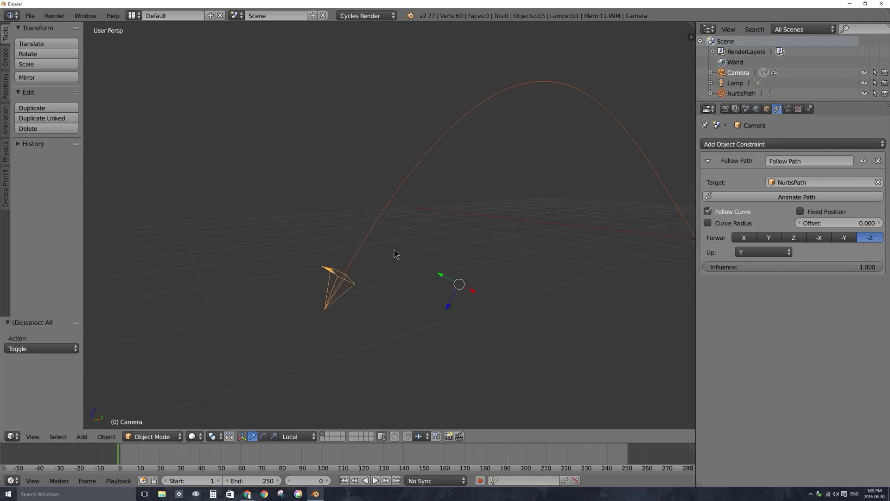
# Step: Play and scrub the animation to check the camera's orientation along the path, return to frame 1, and select only the camera
pyautogui.moveTo(132, 459); pyautogui.dragTo(152, 458)
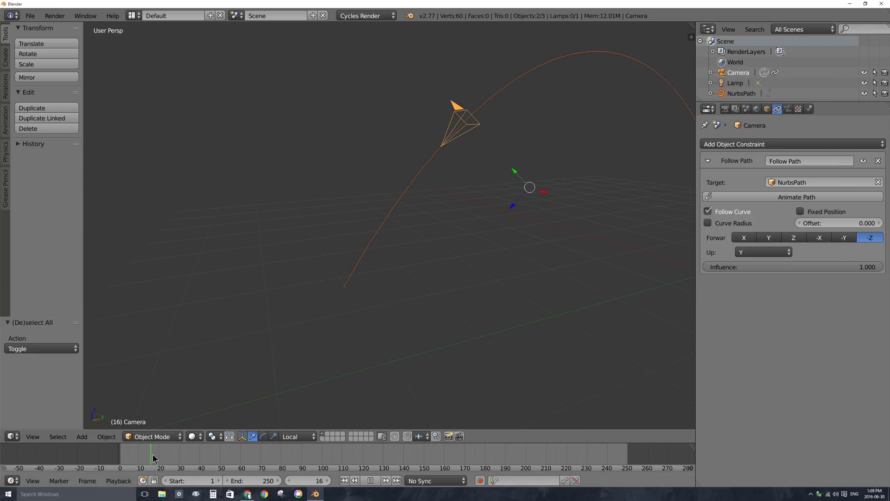
pyautogui.hotkey('alt', 'a')
pyautogui.moveTo(407, 304); pyautogui.dragTo(231, 374, button='middle')
pyautogui.hotkey('alt', 'a')
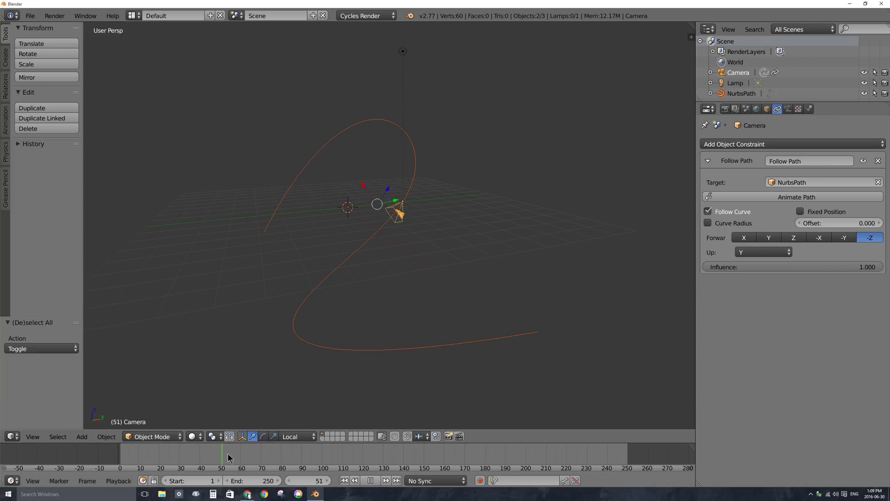
pyautogui.moveTo(320, 457); pyautogui.dragTo(120, 452)
pyautogui.hotkey('alt', 'a')
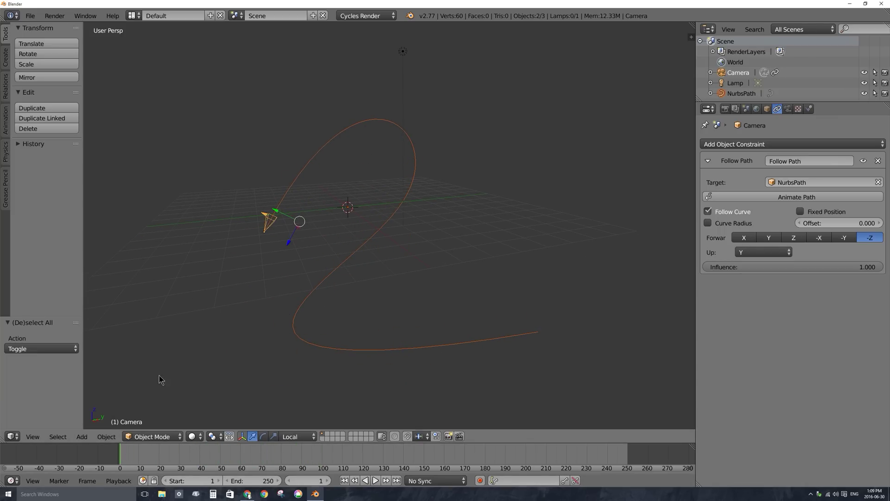
pyautogui.rightClick(268, 219)
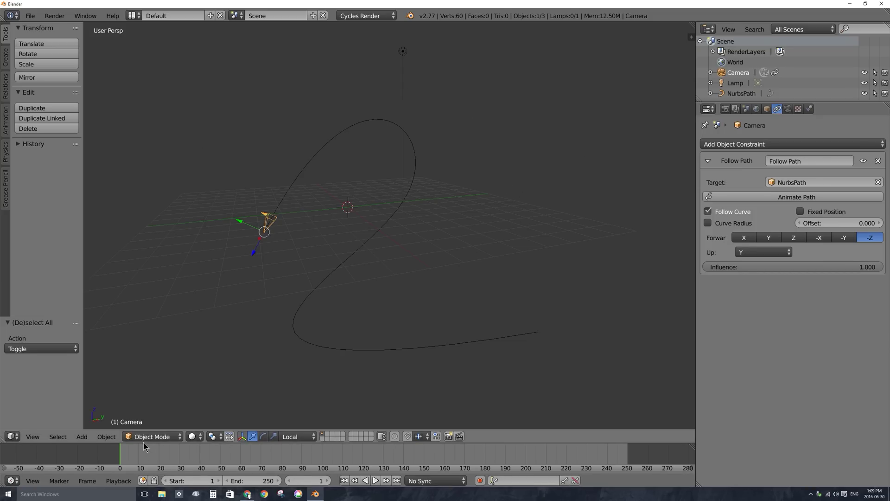
# Step: Play the camera animation along the path and stop it at frame 91
pyautogui.hotkey('alt', 'a')
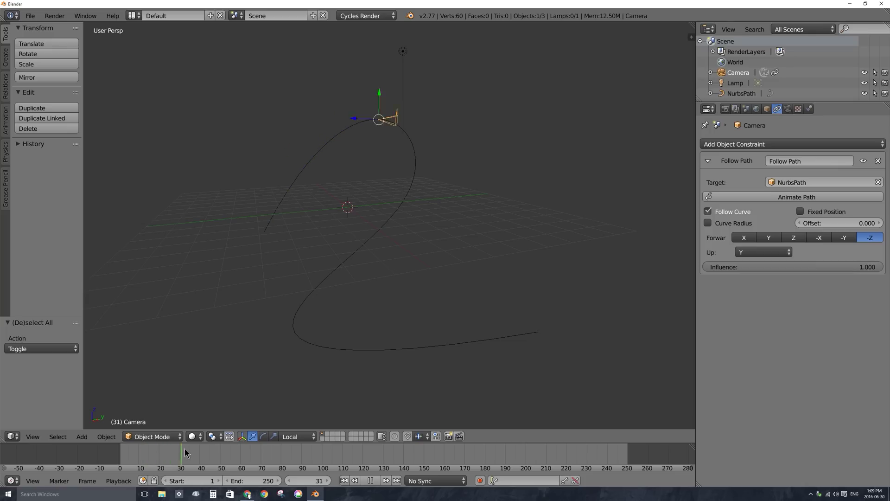
pyautogui.hotkey('alt', 'a')
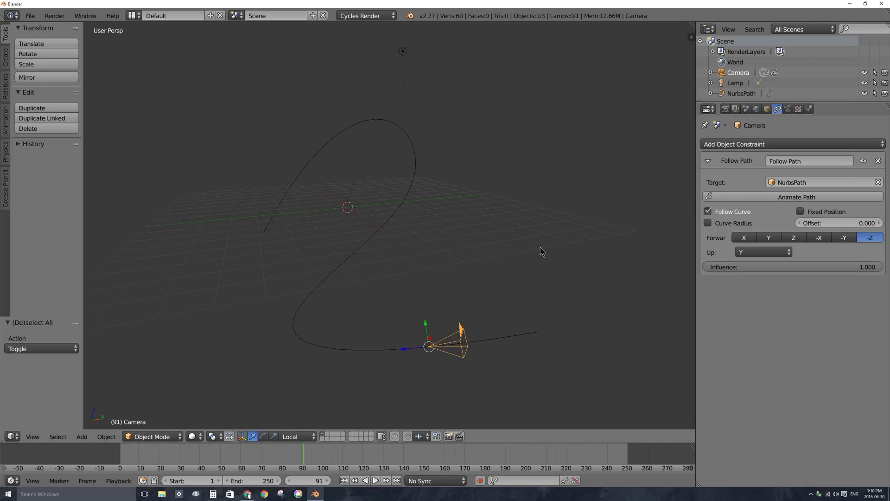
pyautogui.moveTo(333, 216); pyautogui.dragTo(367, 228, button='middle')
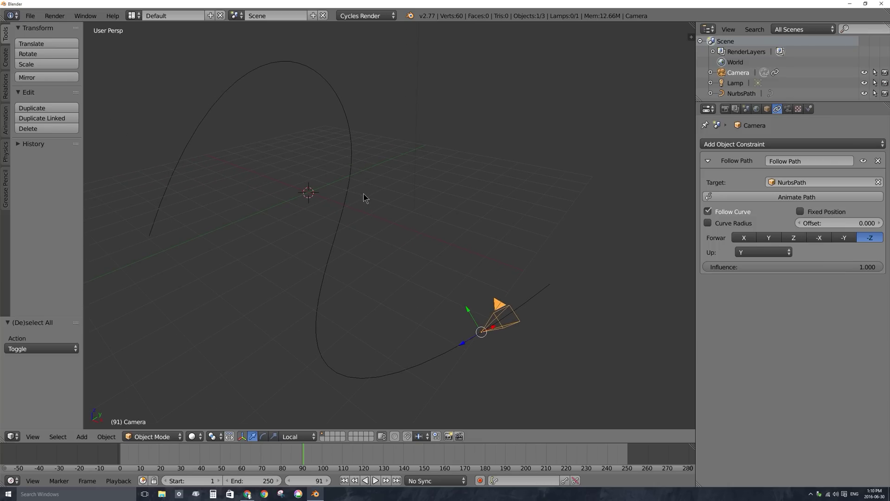
# Step: Add an Arrows empty at the scene origin and try moving it freely, cancelling the move
pyautogui.hotkey('shift', 'a')
pyautogui.moveTo(360, 194)
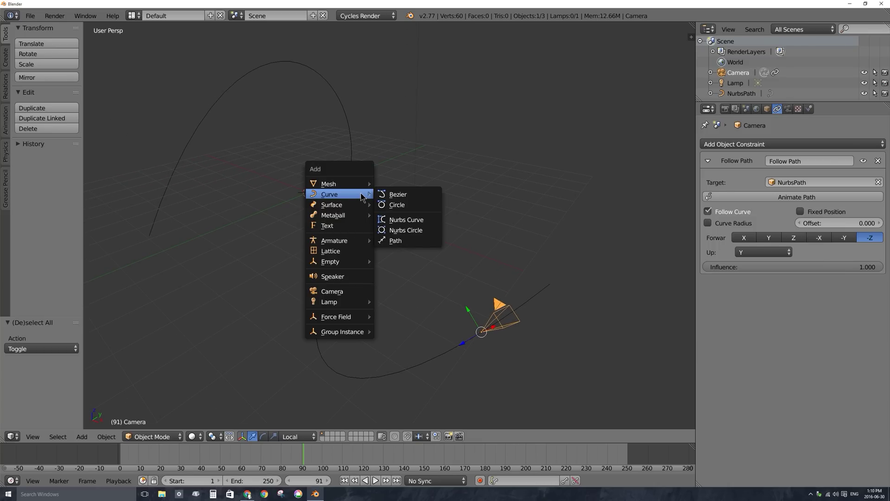
pyautogui.moveTo(344, 261)
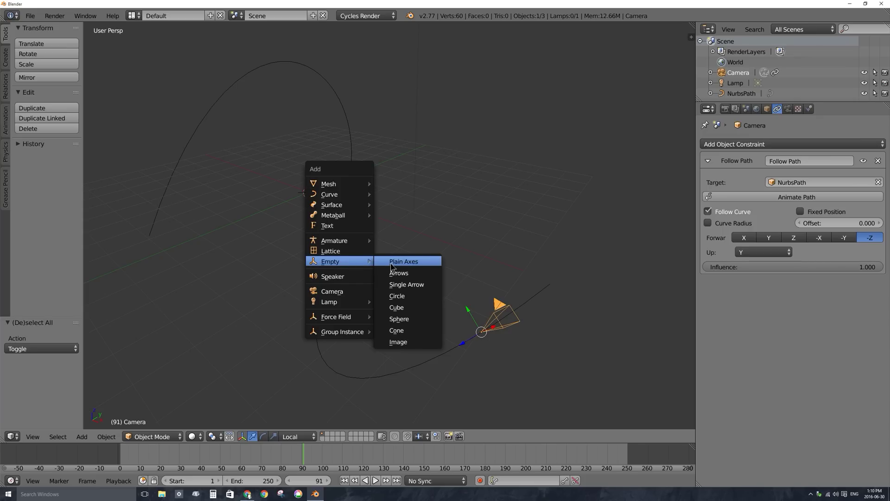
pyautogui.click(406, 275)
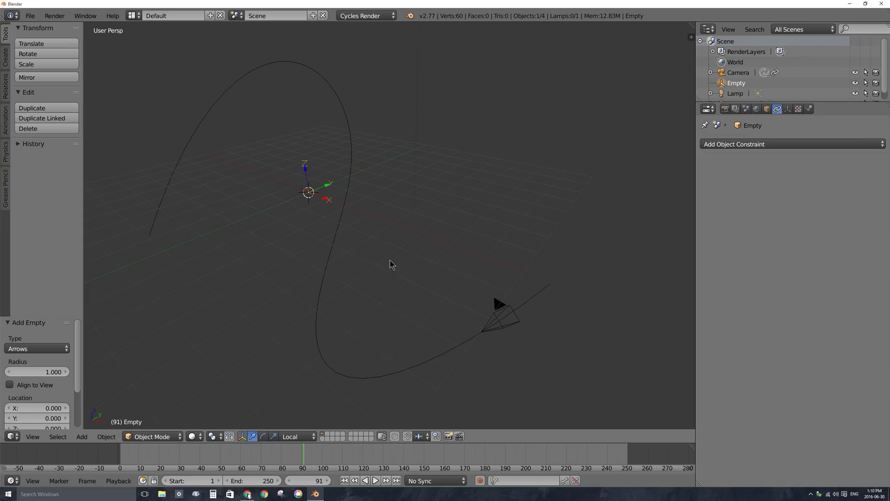
pyautogui.press('g')
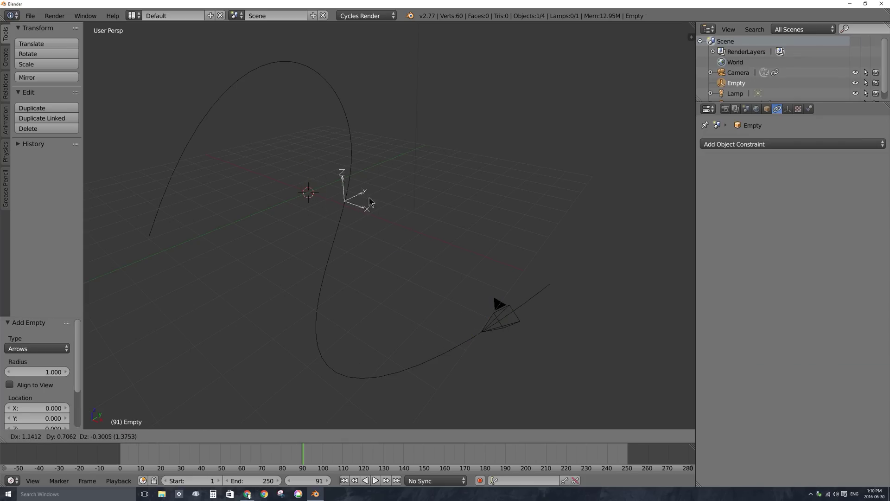
pyautogui.rightClick(344, 203)
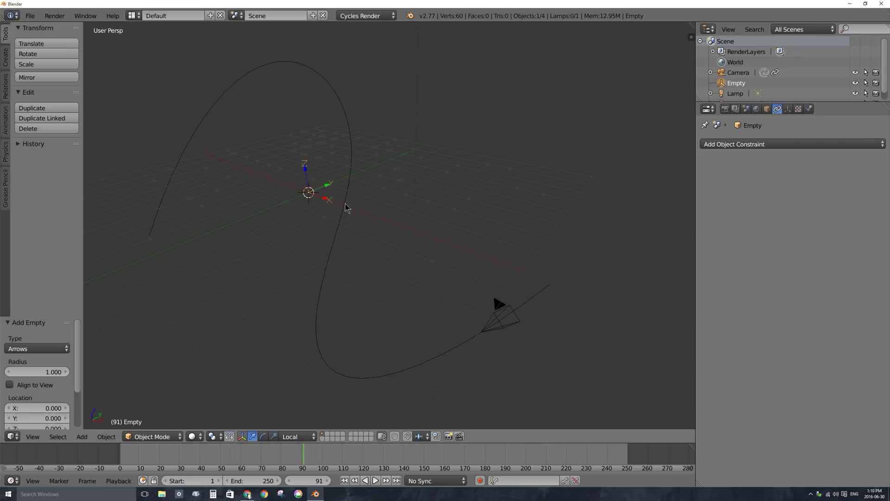
# Step: Add a Track To constraint to the camera with the Empty as its target
pyautogui.rightClick(501, 308)
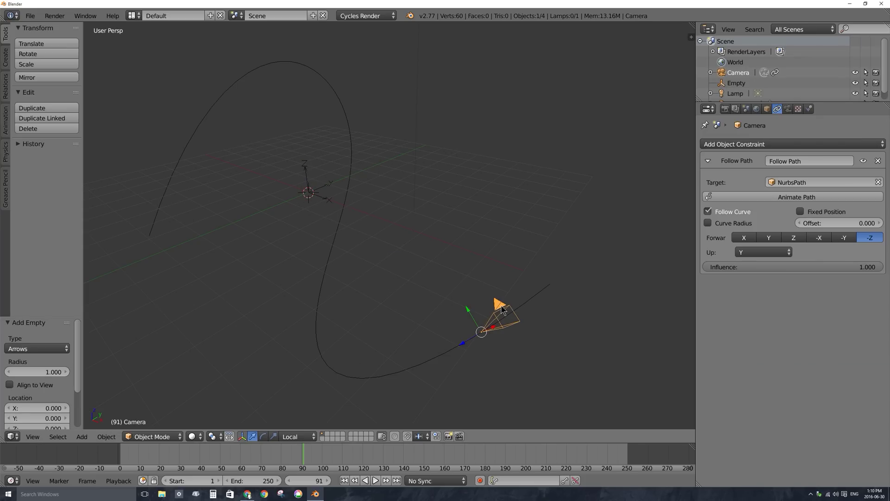
pyautogui.click(754, 144)
pyautogui.press('Escape')
pyautogui.click(750, 146)
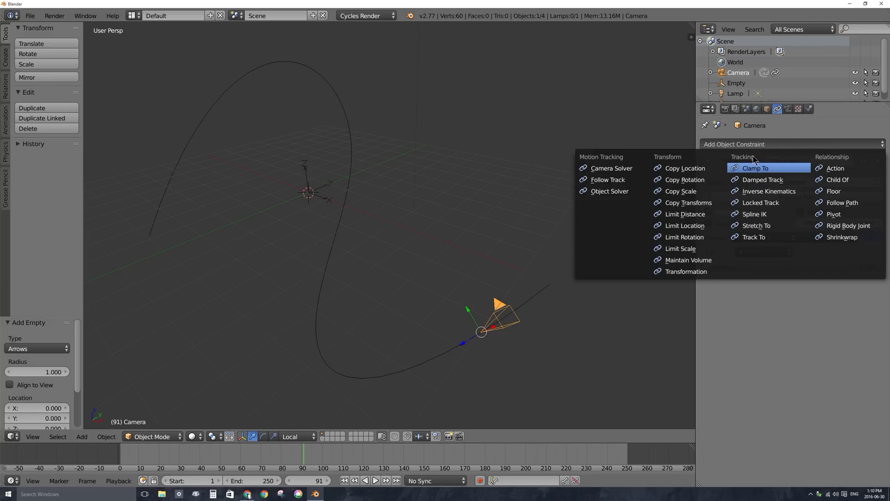
pyautogui.click(755, 237)
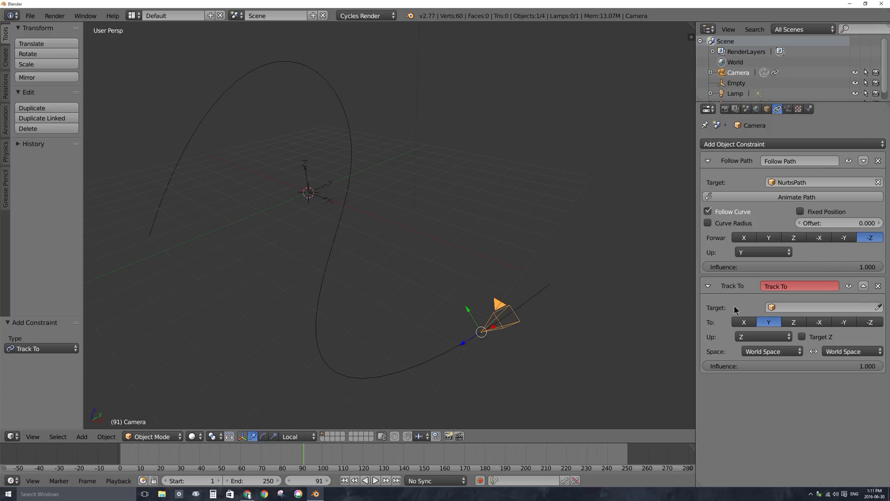
pyautogui.click(808, 305)
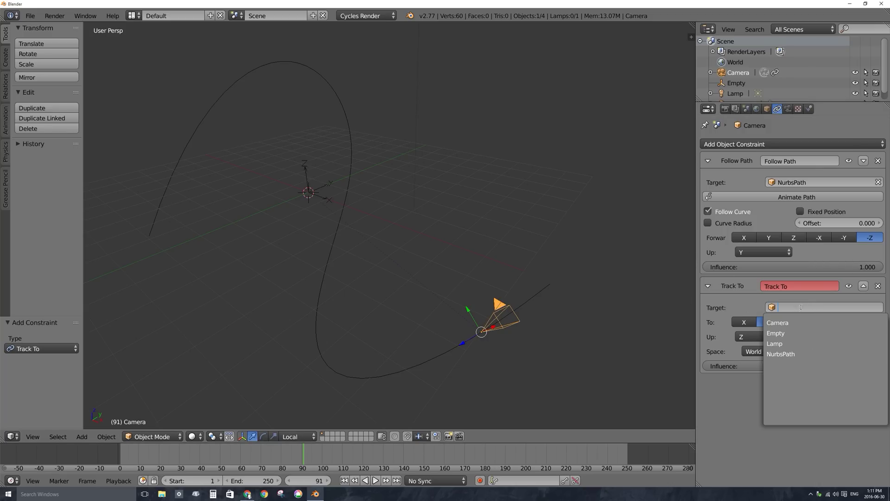
pyautogui.click(813, 332)
# Step: Set the Track To constraint's tracking axis to -Z and its up axis to Y
pyautogui.moveTo(538, 324); pyautogui.dragTo(452, 307, button='middle')
pyautogui.moveTo(550, 342); pyautogui.dragTo(547, 343, button='middle')
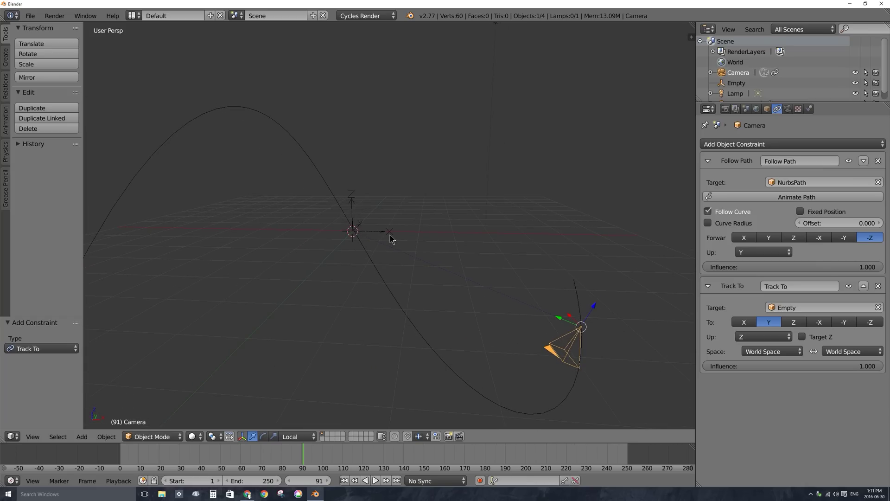
pyautogui.click(874, 322)
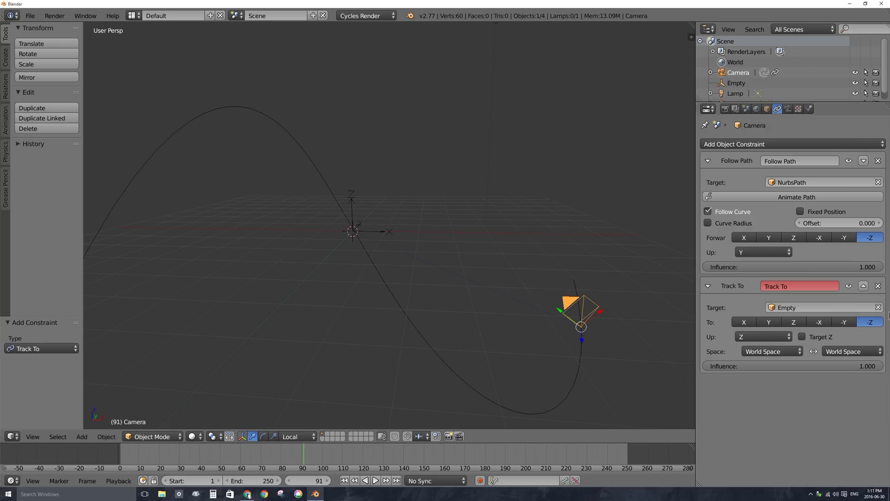
pyautogui.click(766, 336)
pyautogui.click(749, 313)
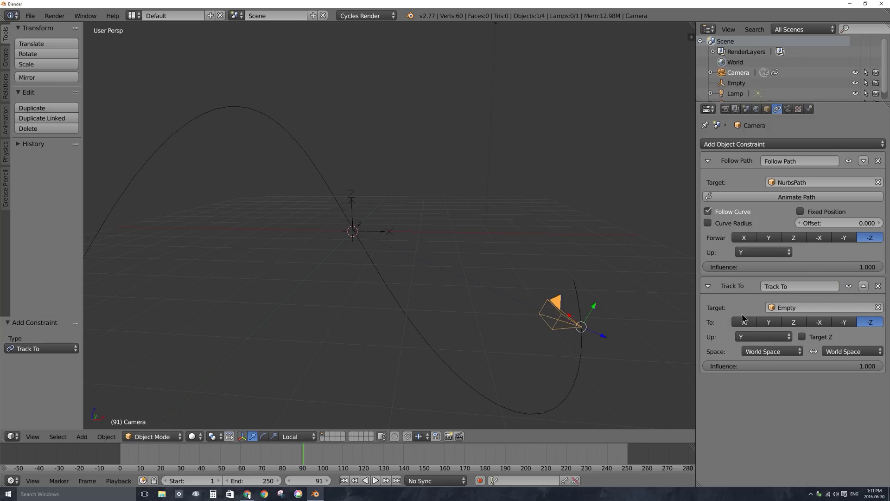
# Step: Select only the empty and move it by about 0.02 in X, 0.59 in Y and 0.90 in Z
pyautogui.moveTo(473, 288); pyautogui.dragTo(381, 242, button='middle')
pyautogui.press('a')
pyautogui.press('a')
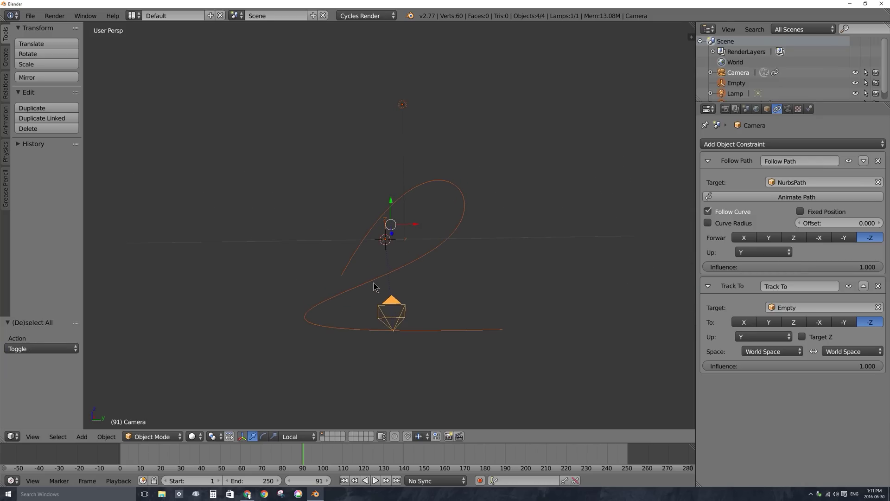
pyautogui.rightClick(381, 241)
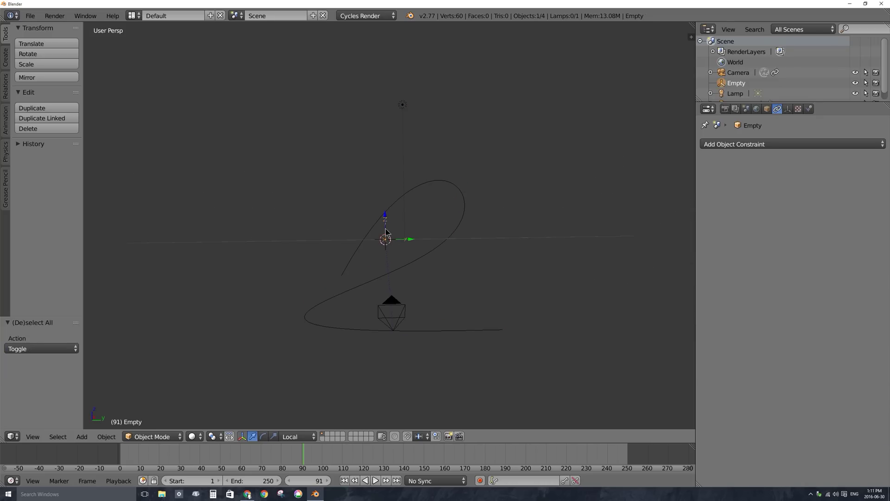
pyautogui.press('g')
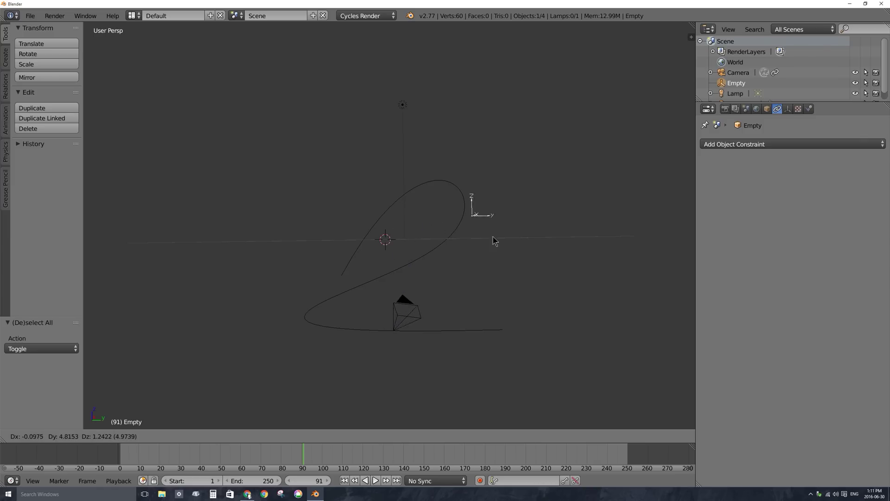
pyautogui.press('Escape')
pyautogui.press('g')
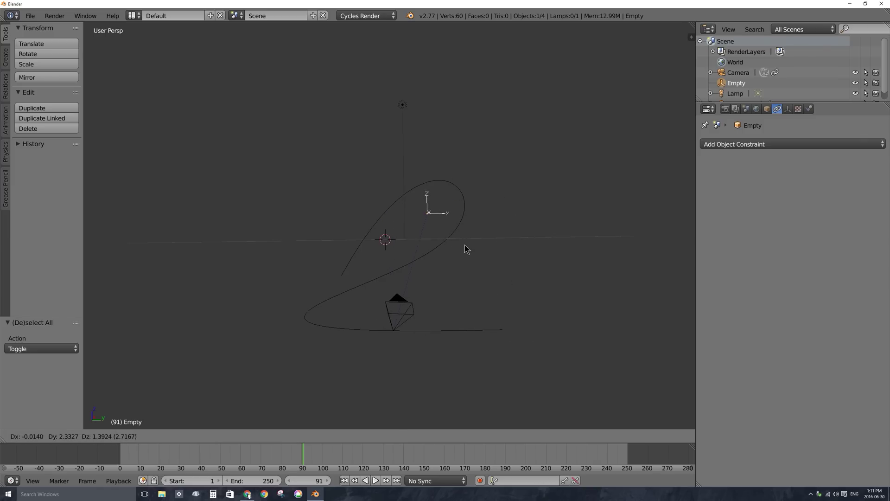
pyautogui.click(464, 248)
pyautogui.scroll(5, 428, 233)
pyautogui.scroll(-5, 448, 213)
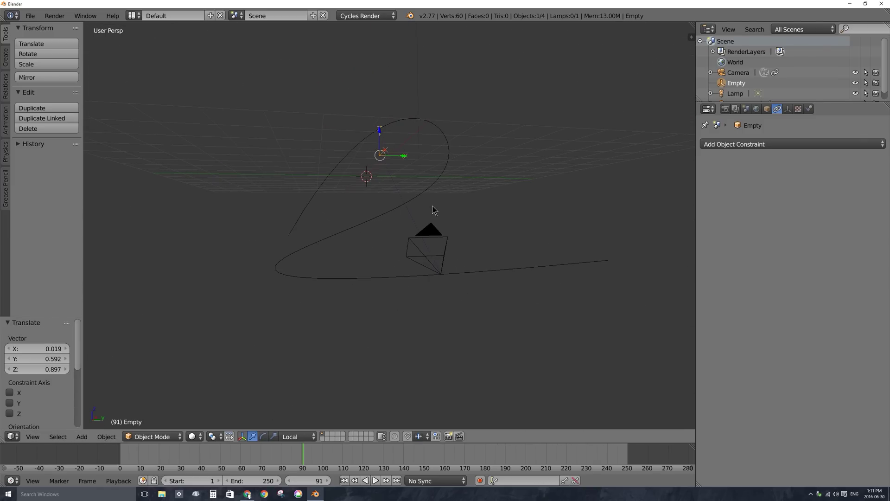
# Step: Scrub the timeline back and forward to frame 69 to check that the camera tracks the empty along the path
pyautogui.press('g')
pyautogui.press('Escape')
pyautogui.moveTo(297, 455); pyautogui.dragTo(150, 454)
pyautogui.press('a')
pyautogui.press('a')
pyautogui.moveTo(313, 233); pyautogui.dragTo(337, 246, button='middle')
pyautogui.moveTo(153, 452); pyautogui.dragTo(260, 462)
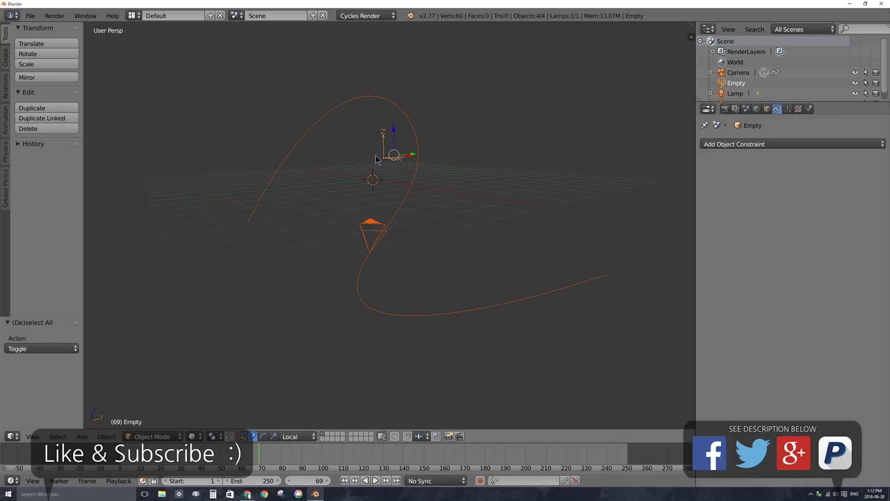
# Step: Select only the empty and move it away from the curve to test the camera tracking
pyautogui.rightClick(380, 156)
pyautogui.press('g')
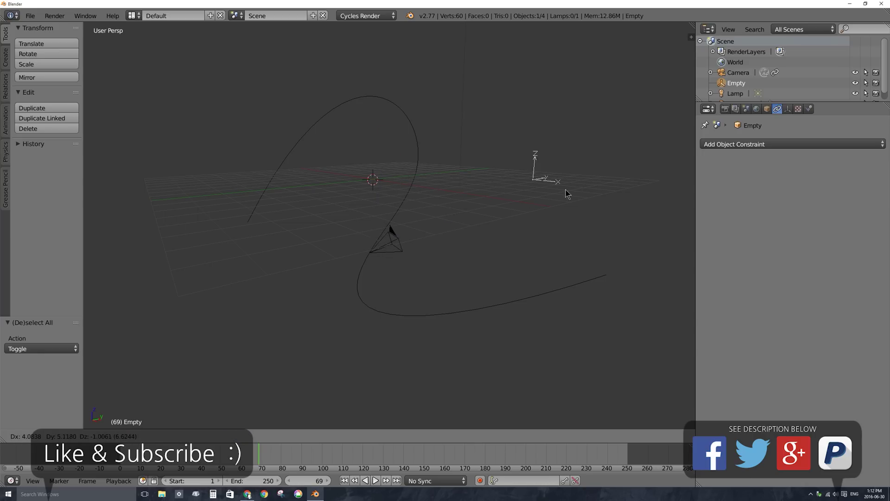